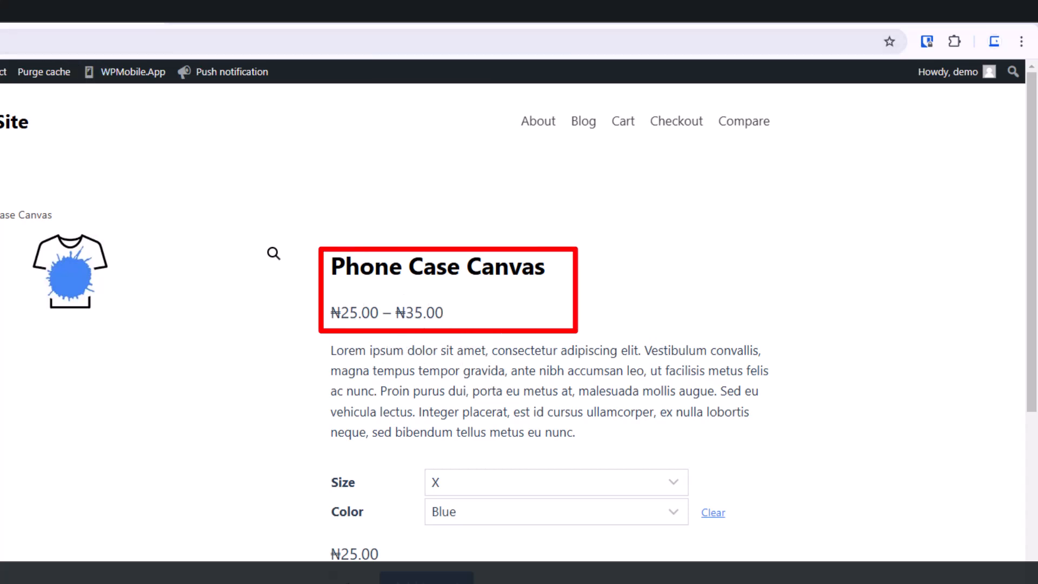
Step: Examine the Phone Case Canvas variable product, its price range and options, and the shop's product listing
click(0, 41)
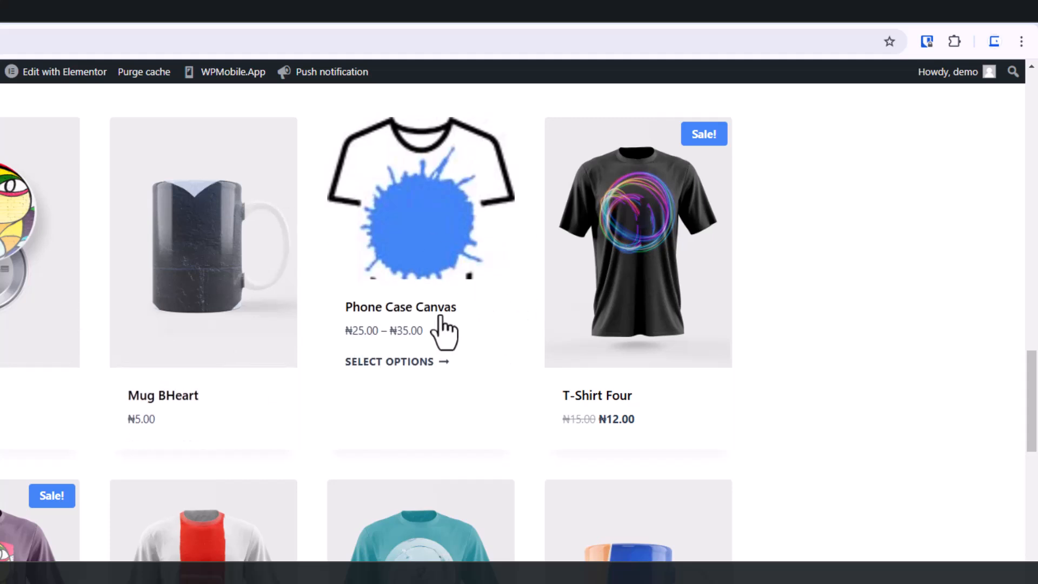
mouse_move(152, 414)
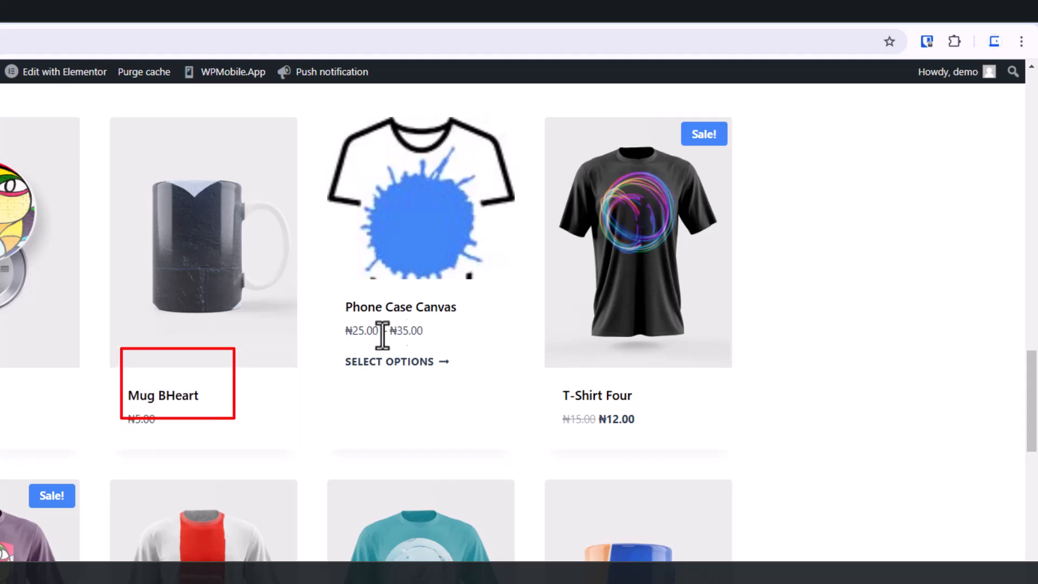
mouse_move(135, 397)
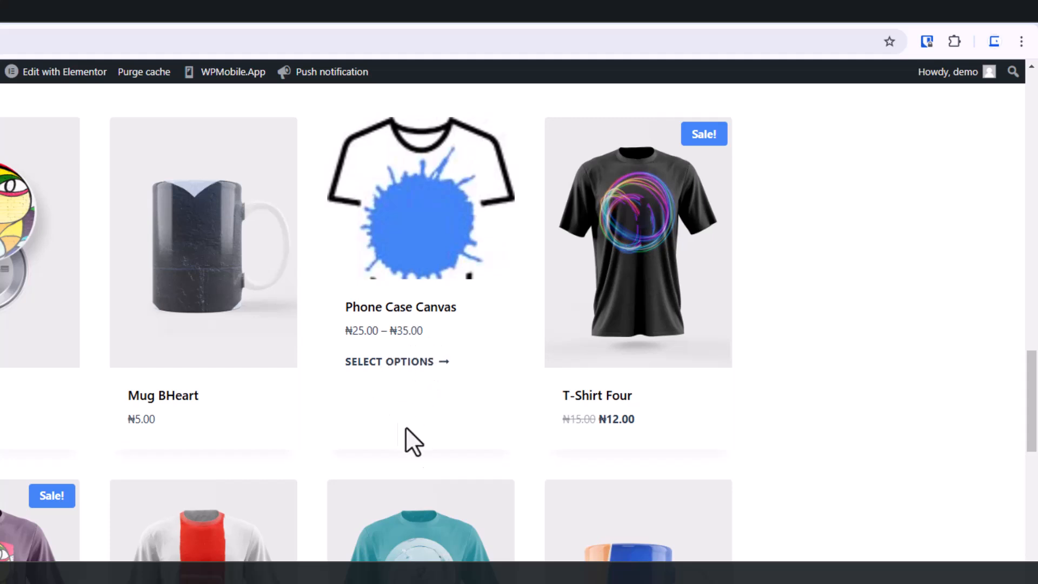
click(93, 11)
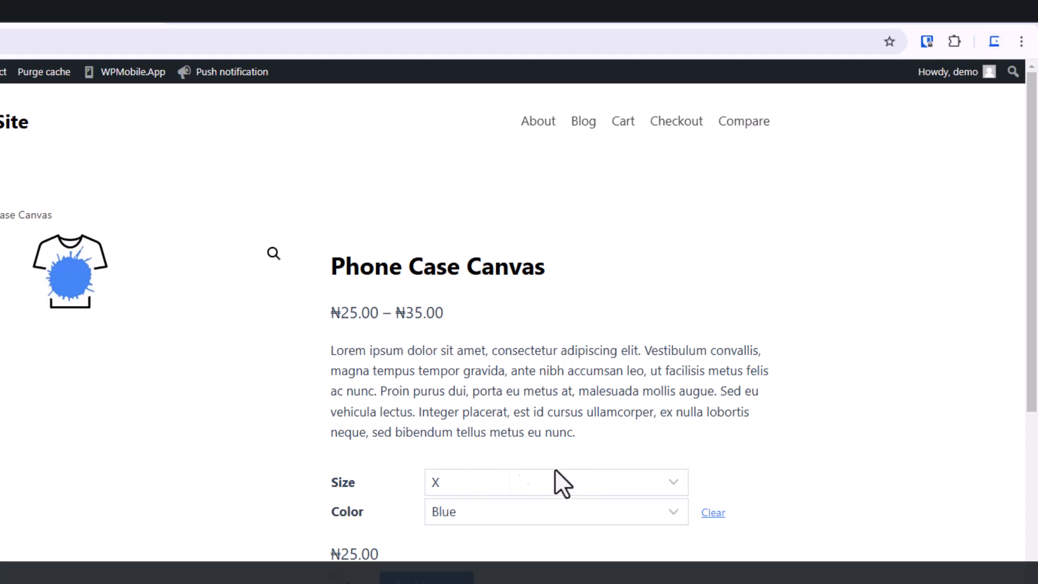
scroll(469, 448, down, 3)
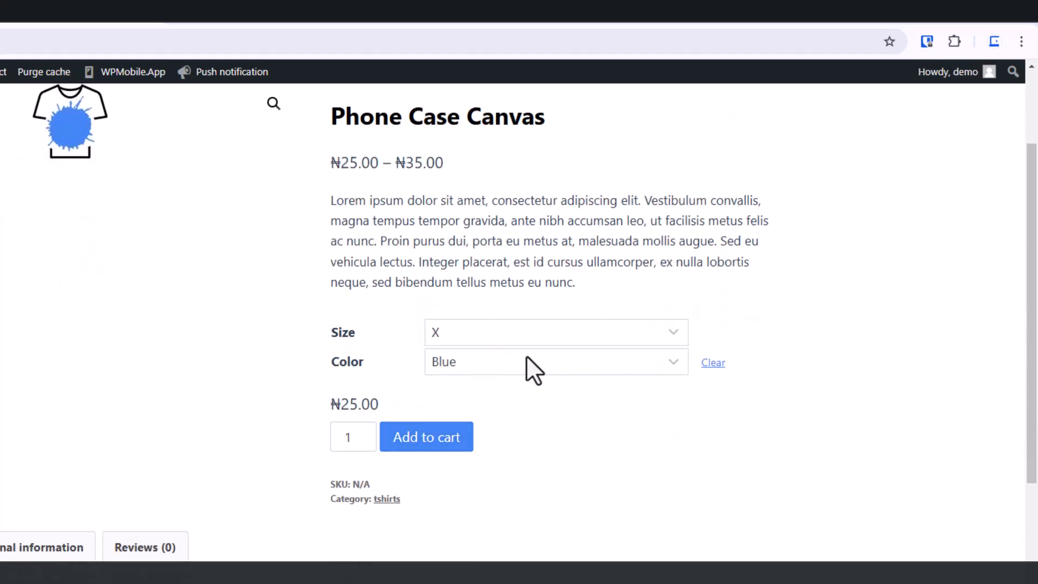
scroll(541, 401, up, 3)
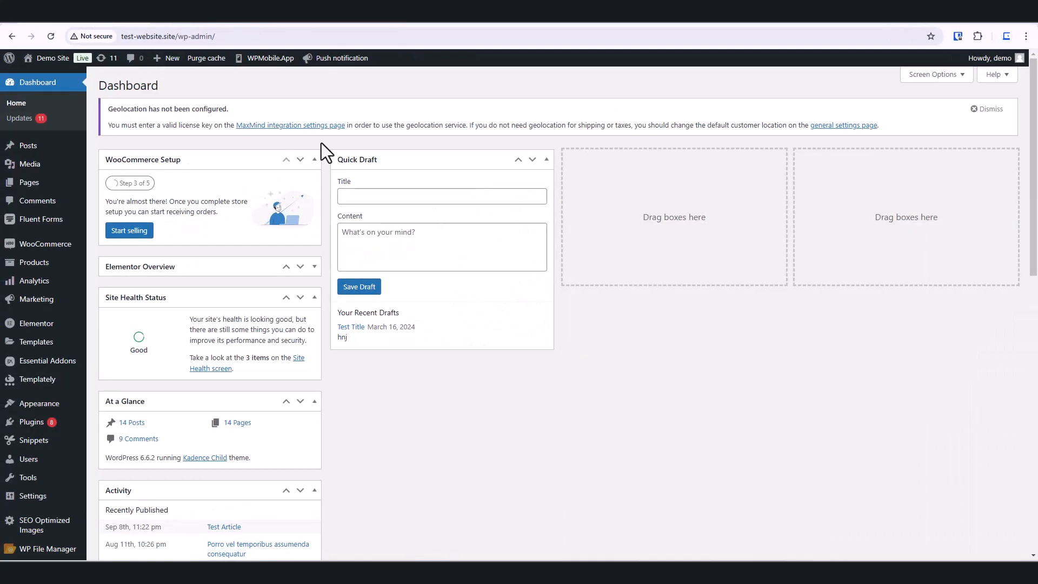
mouse_move(49, 263)
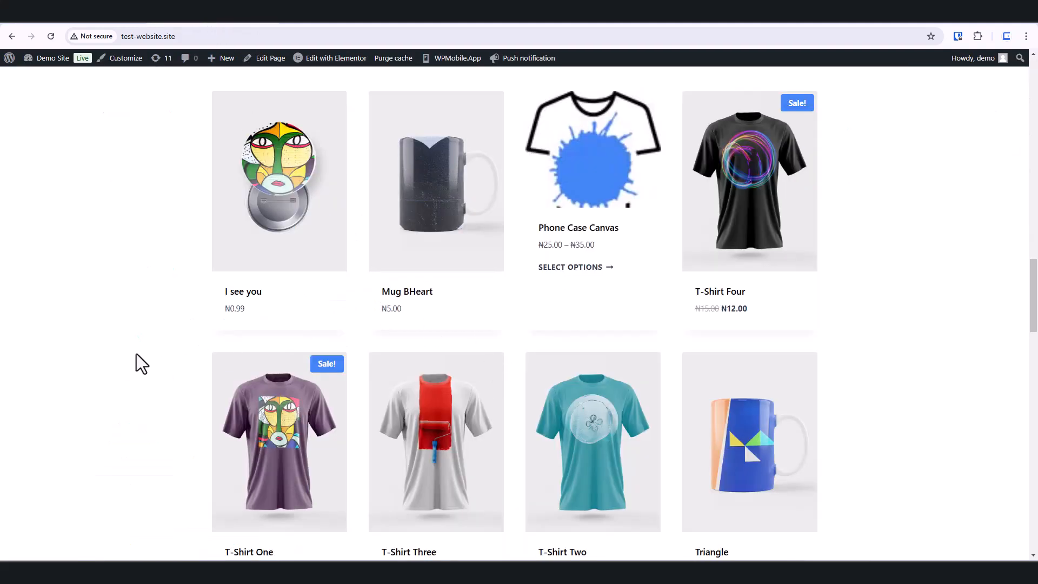
scroll(340, 211, down, 1)
scroll(432, 238, up, 2)
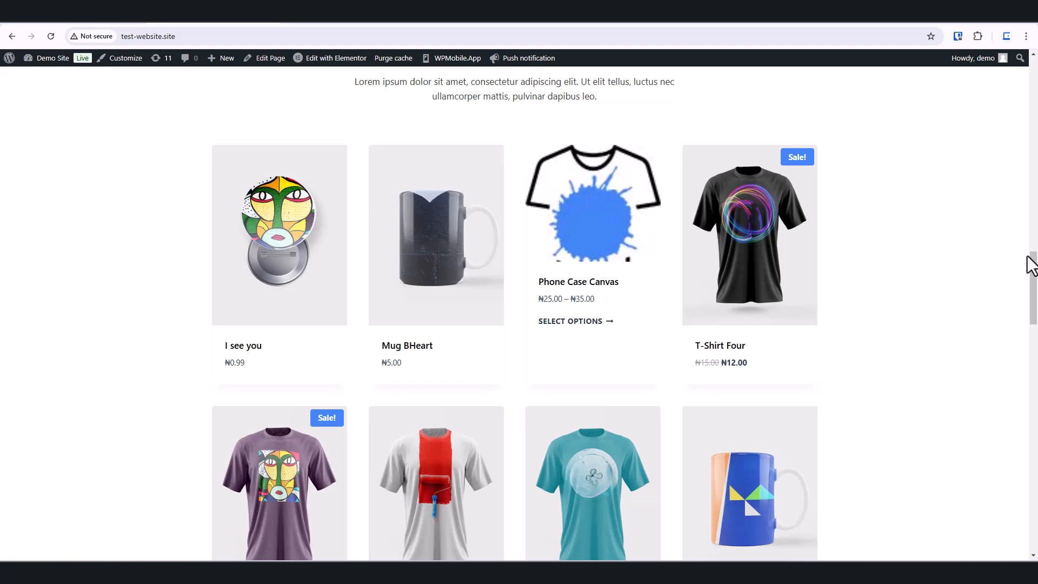
Step: Open the Mug BHeart product for editing and dismiss the Elementor and Essential Blocks notices
click(92, 19)
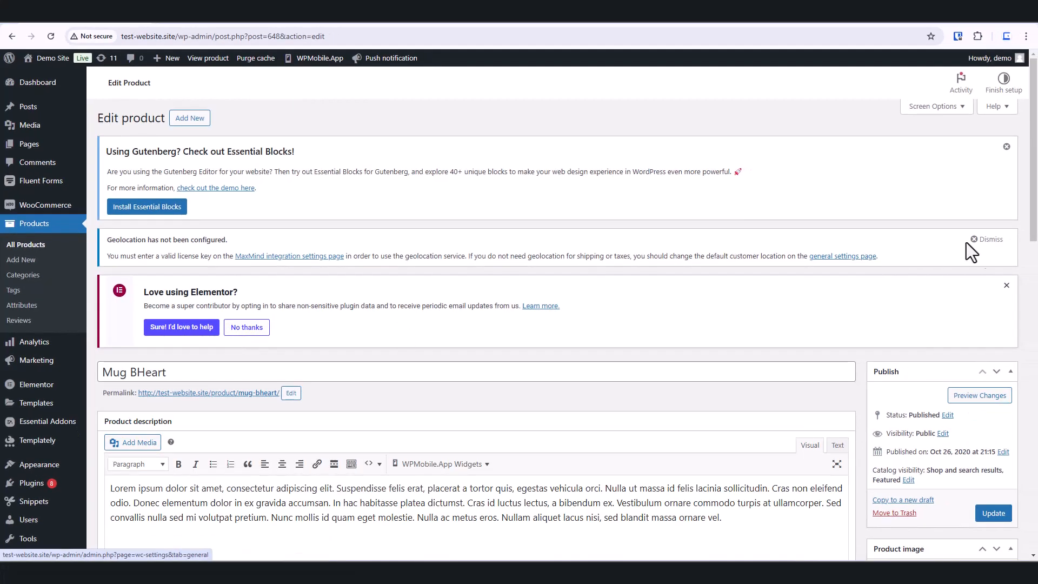
click(1006, 285)
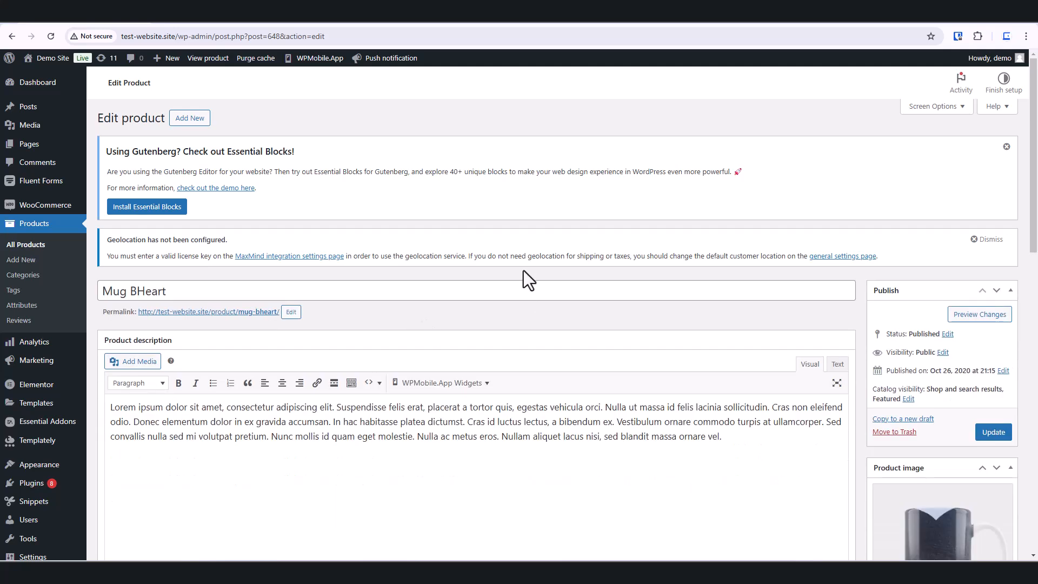
click(1005, 148)
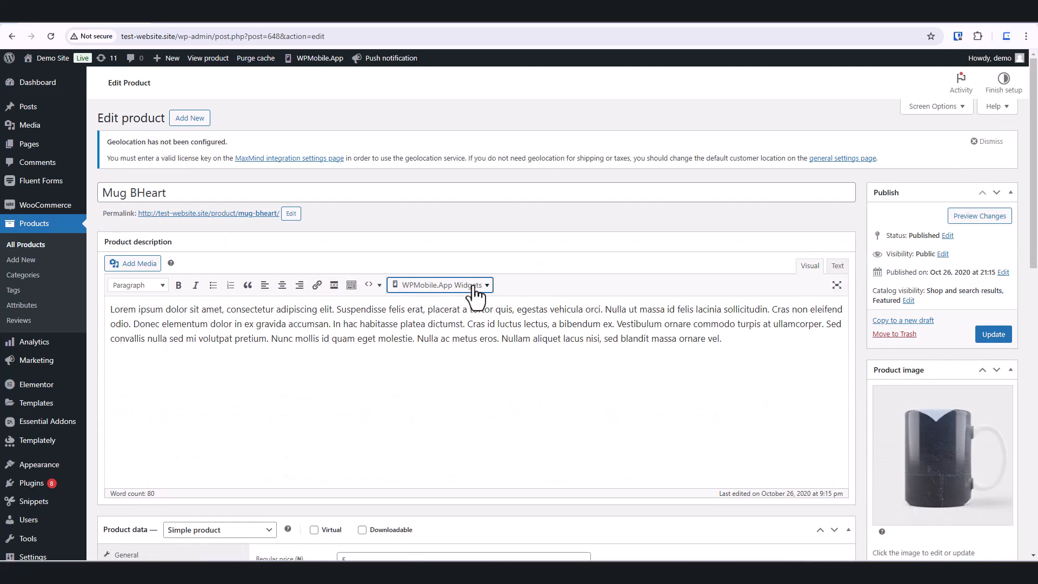
Step: Change the Mug BHeart product data type from Simple product to Variable product
scroll(326, 257, down, 1)
scroll(330, 297, up, 1)
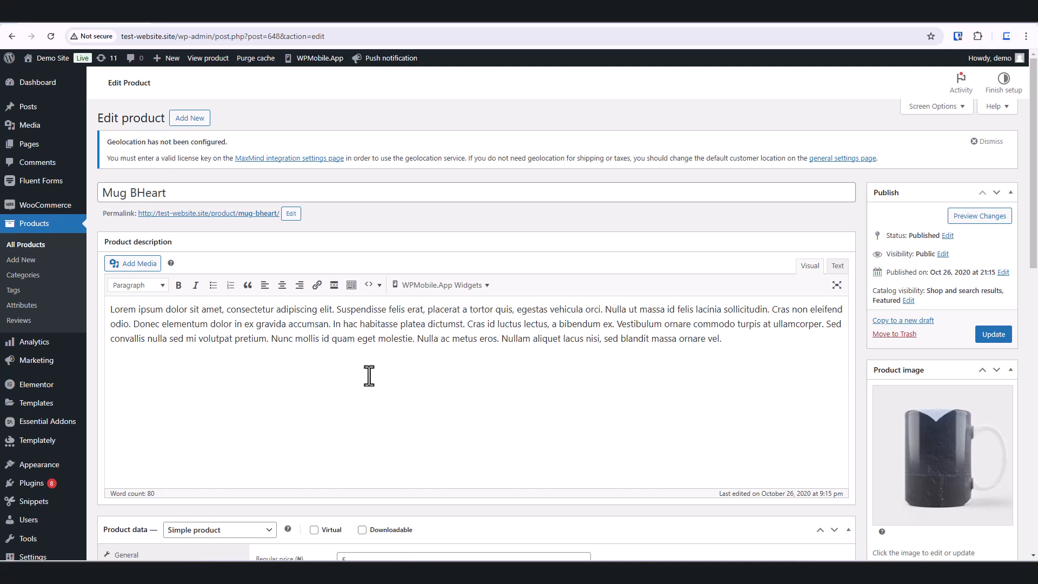
scroll(371, 380, down, 3)
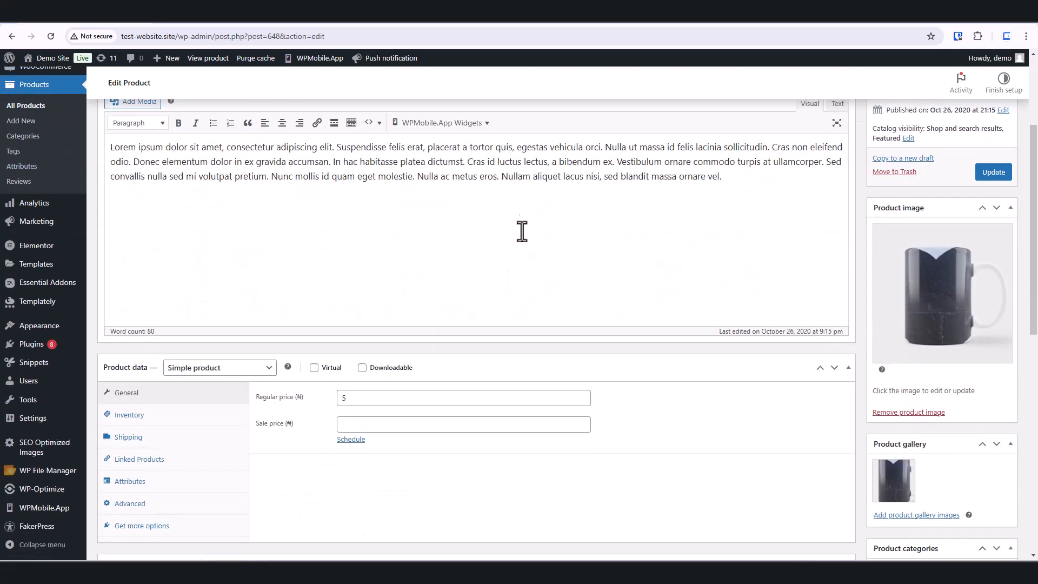
scroll(579, 254, down, 8)
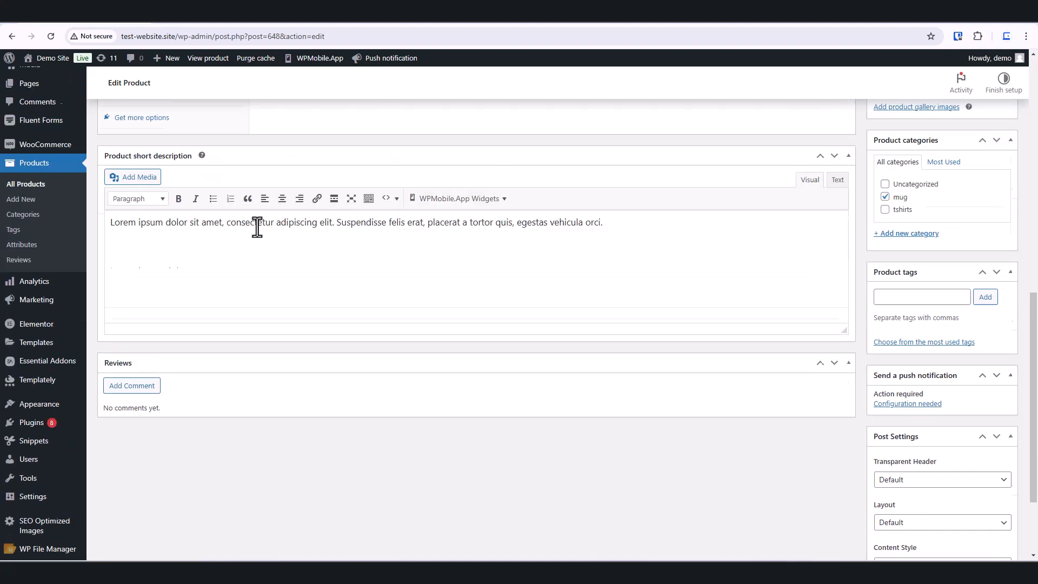
scroll(257, 227, up, 2)
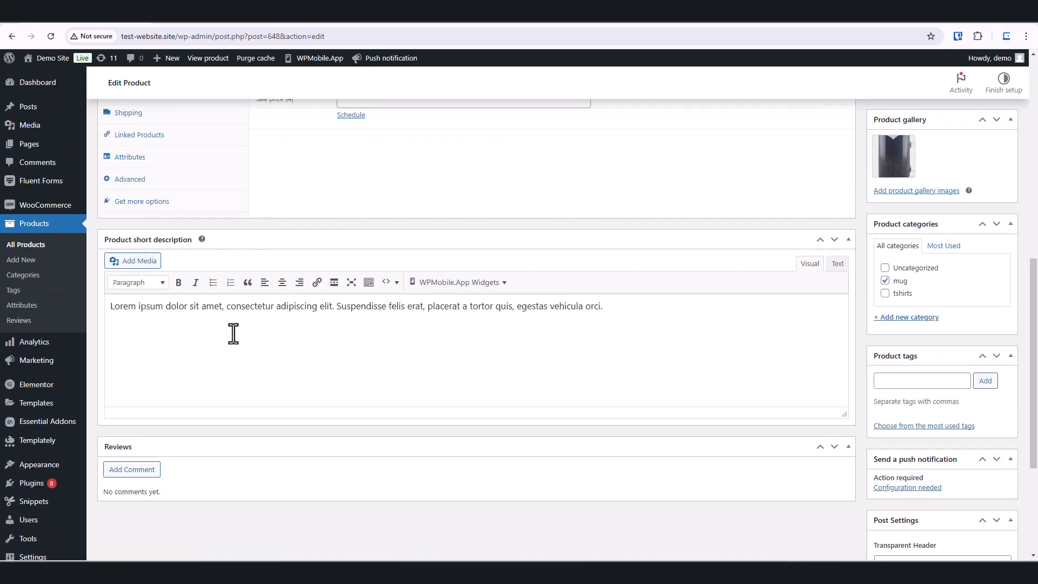
scroll(233, 327, up, 6)
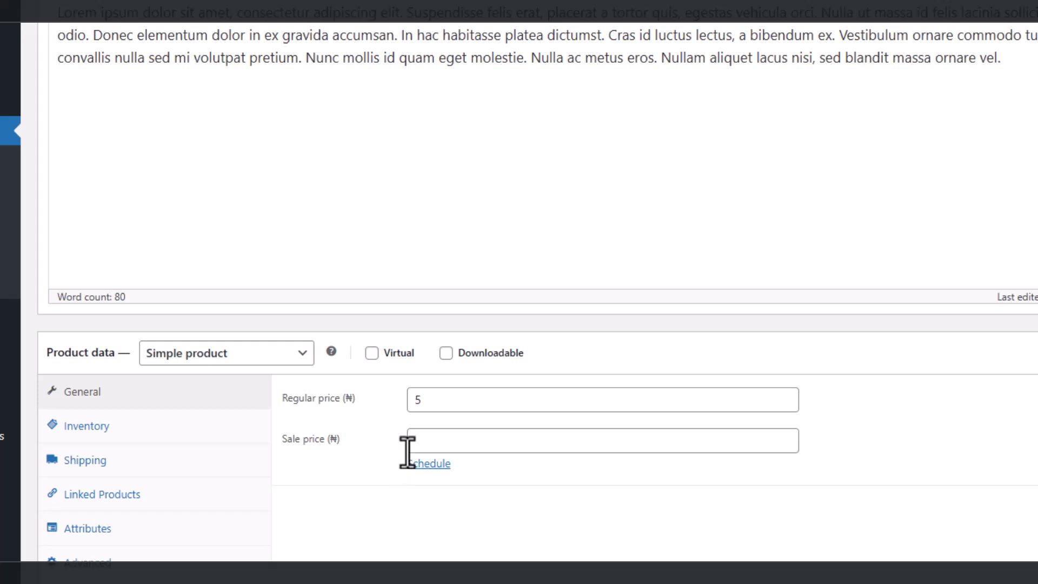
click(300, 357)
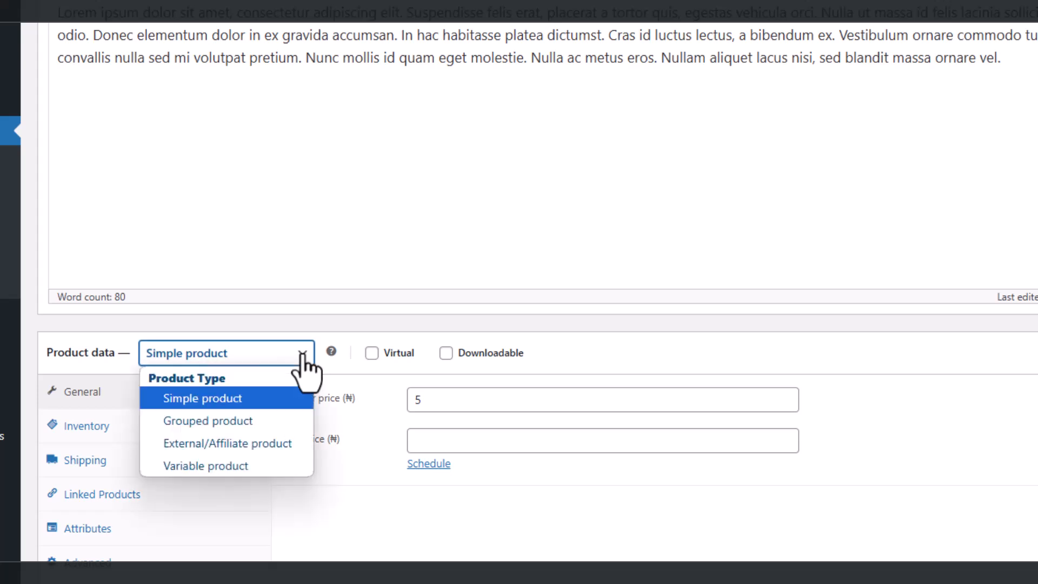
click(246, 465)
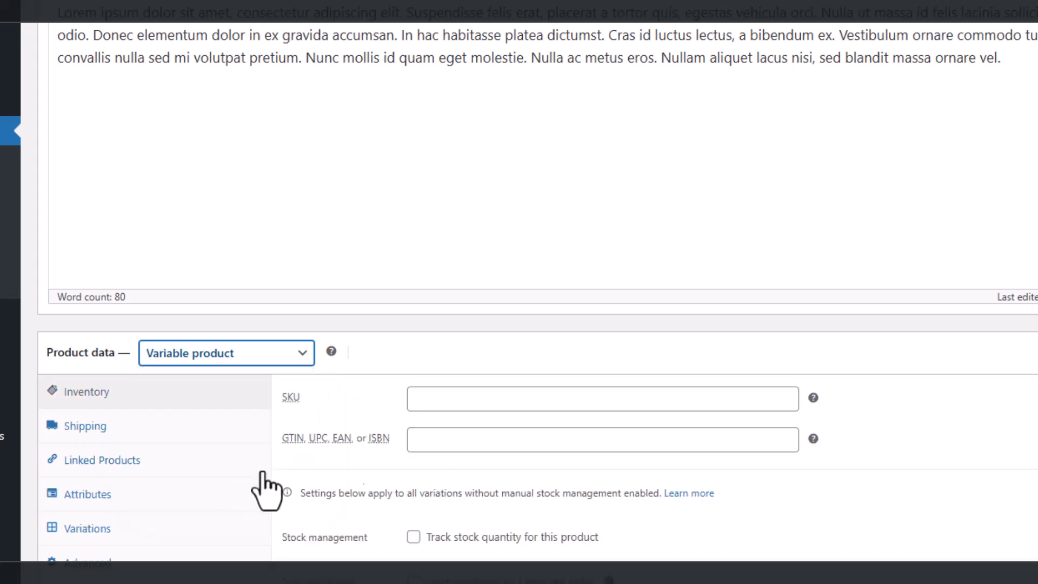
scroll(413, 436, down, 3)
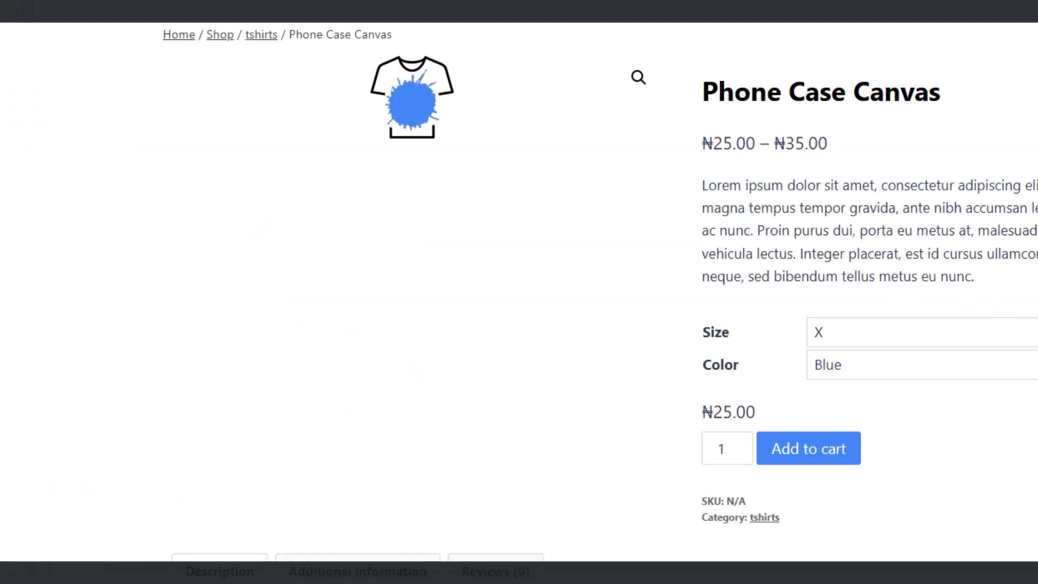
Step: Examine the Size and Color choices offered on the Phone Case Canvas product page
click(951, 333)
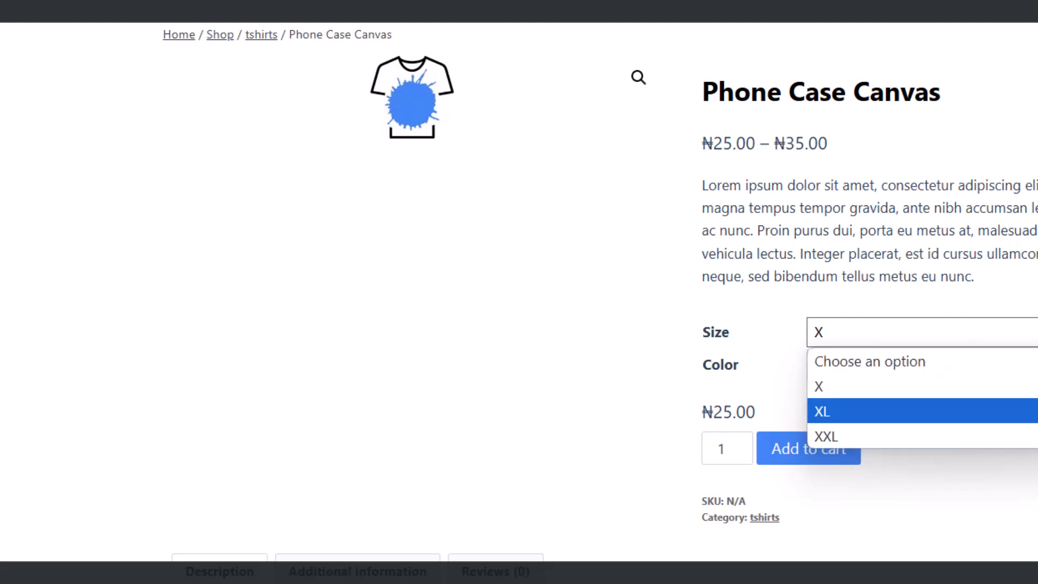
click(1029, 413)
click(1026, 365)
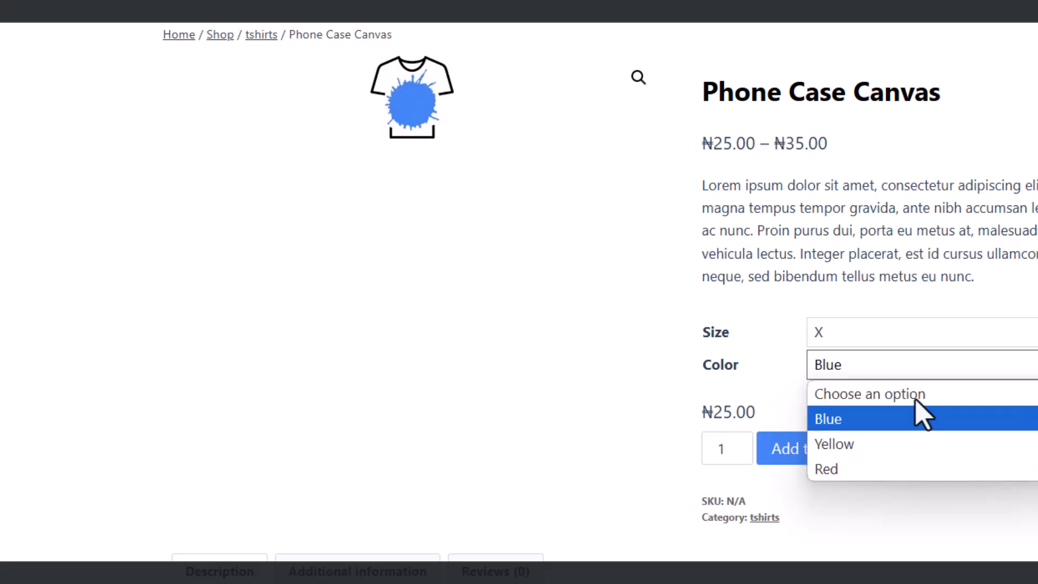
click(528, 156)
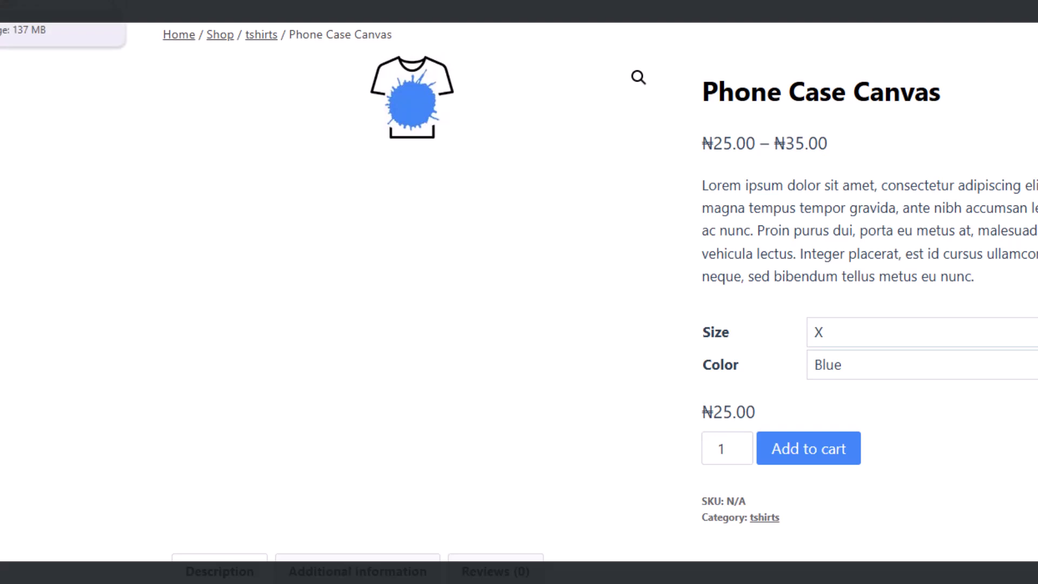
click(32, 4)
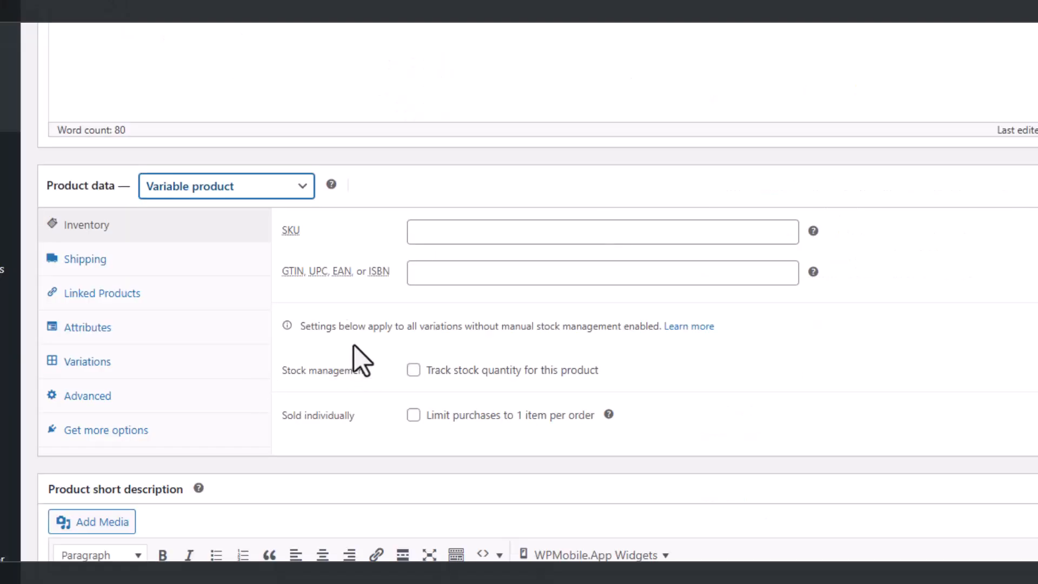
Step: Add a new product attribute named Size with values X|XL|XXL, used for variations, and save the attributes
click(92, 329)
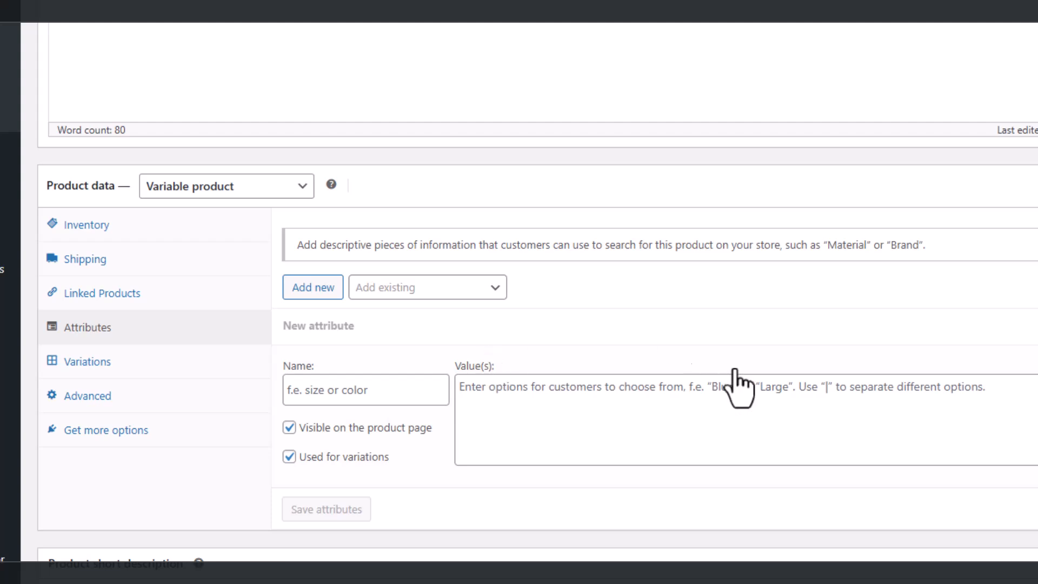
click(320, 391)
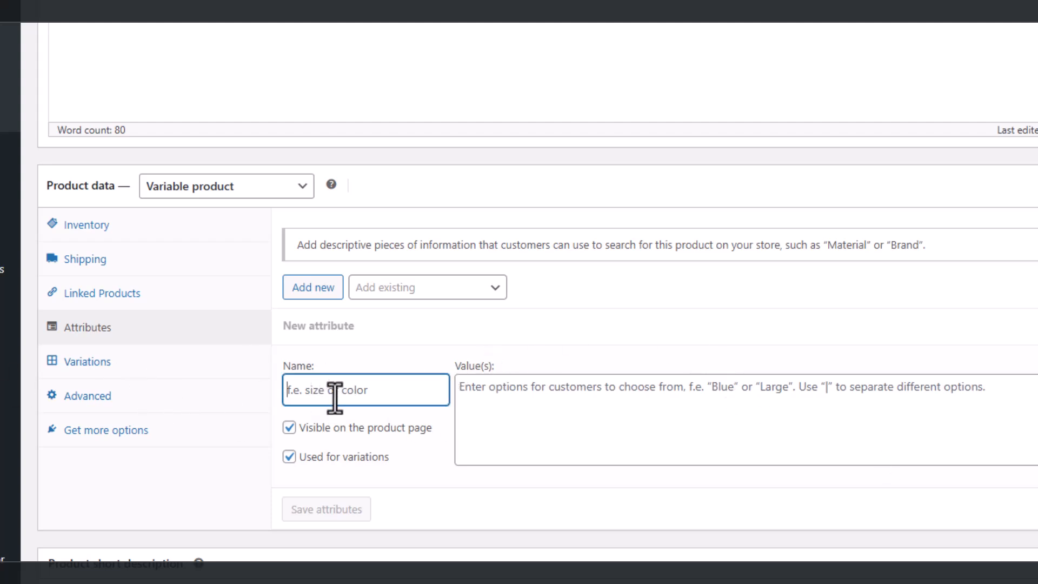
text(Size)
click(469, 389)
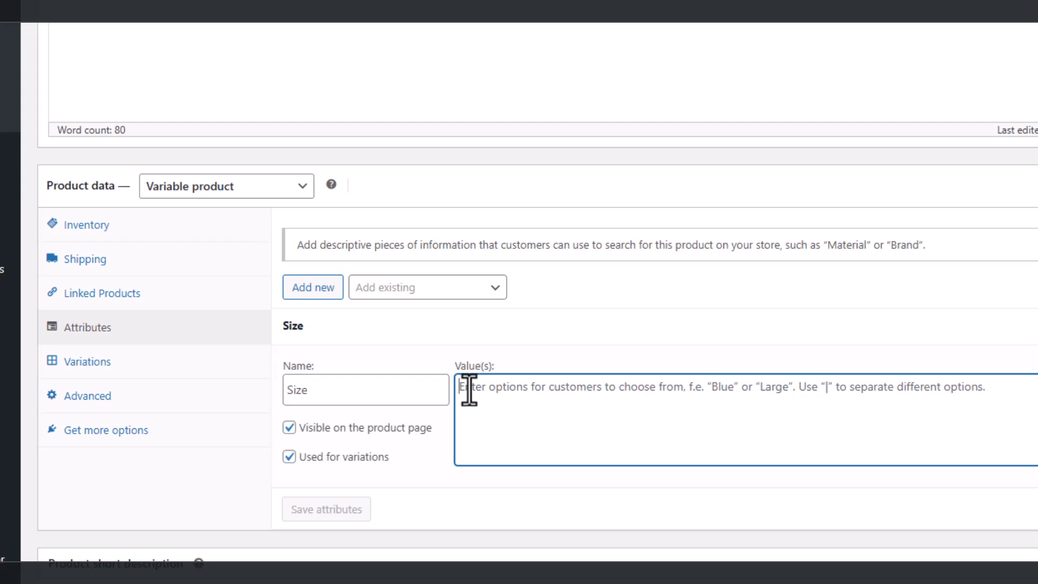
text(X)
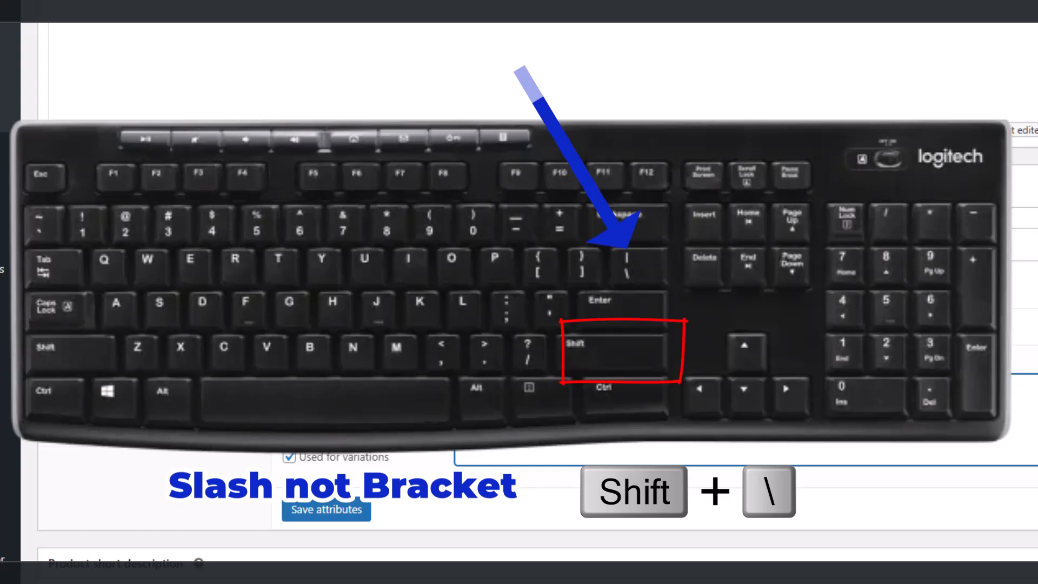
text(X|XL|XXL)
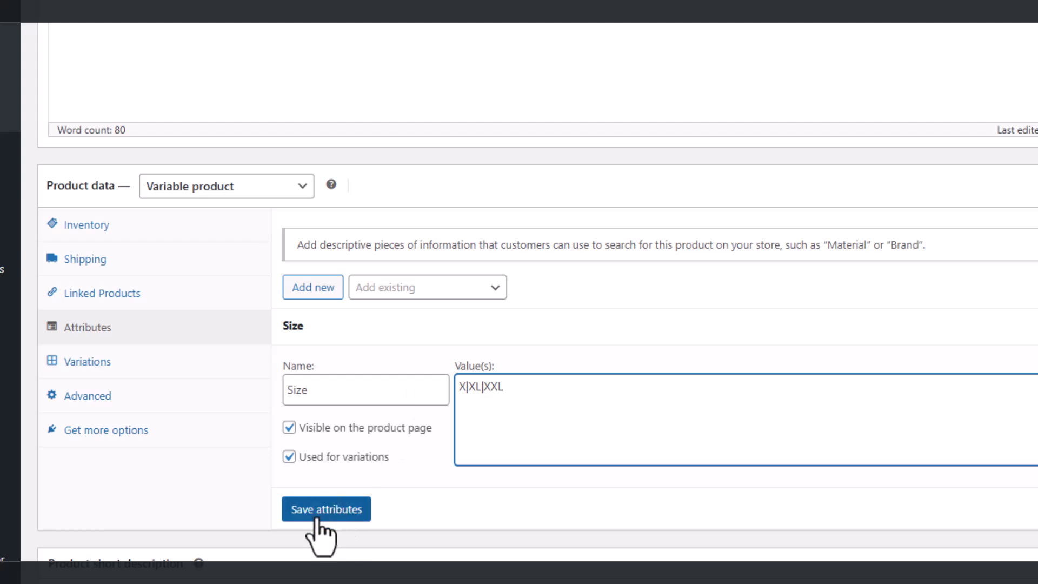
click(289, 457)
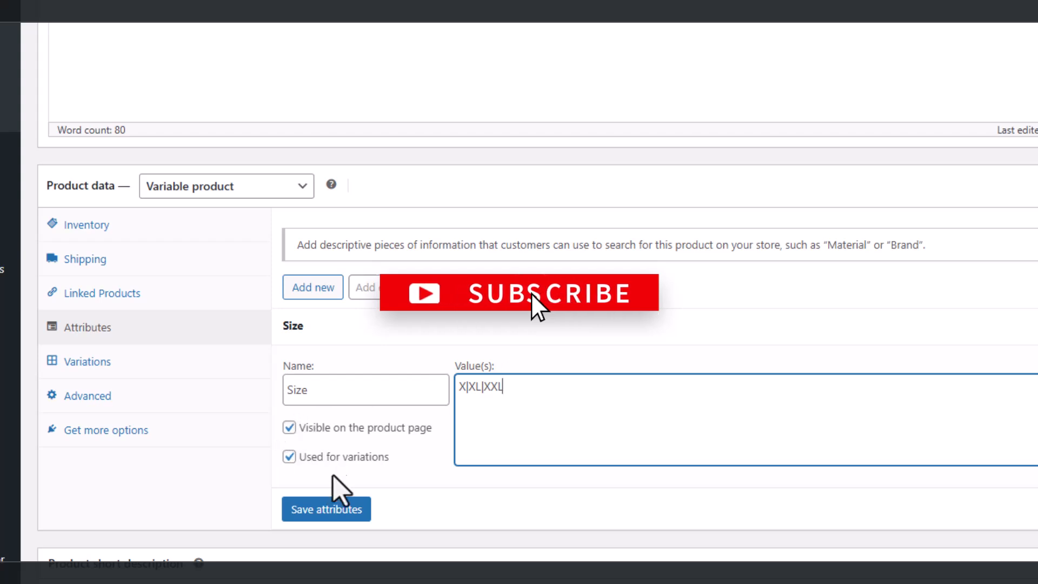
click(332, 511)
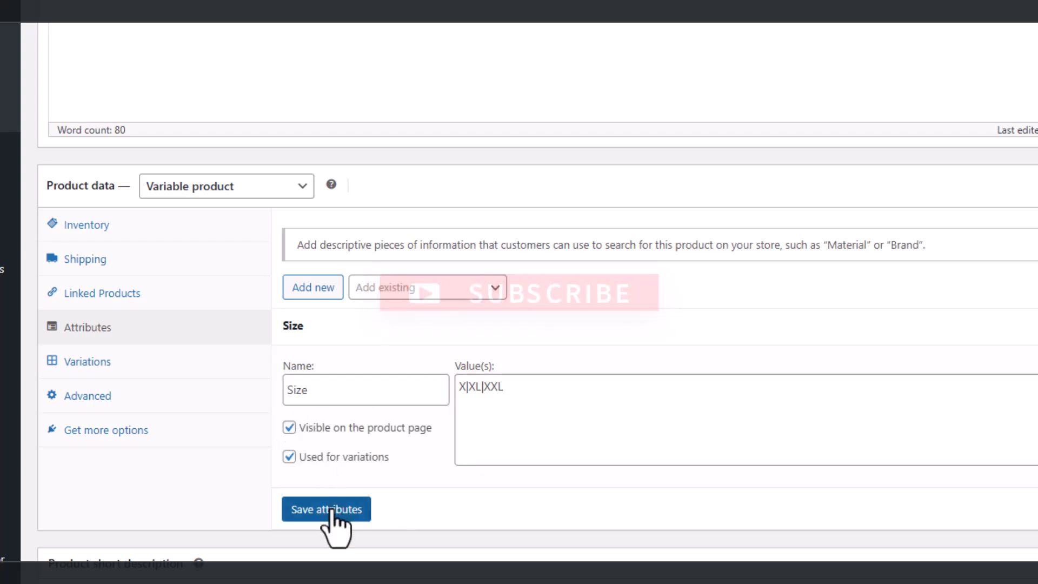
click(332, 511)
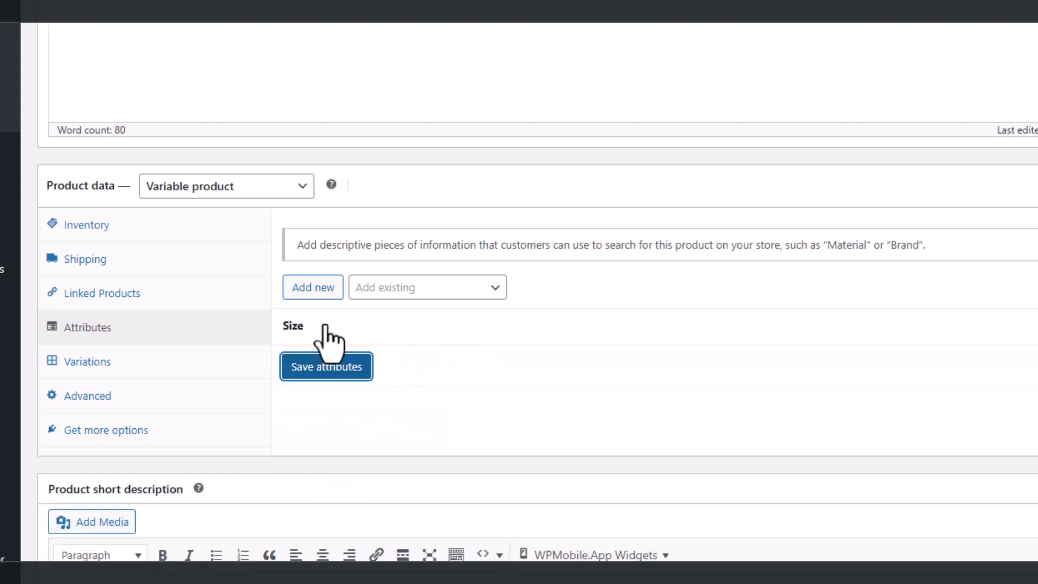
Step: Add another new attribute named Colour with values Red|Yellow|Blue
click(312, 291)
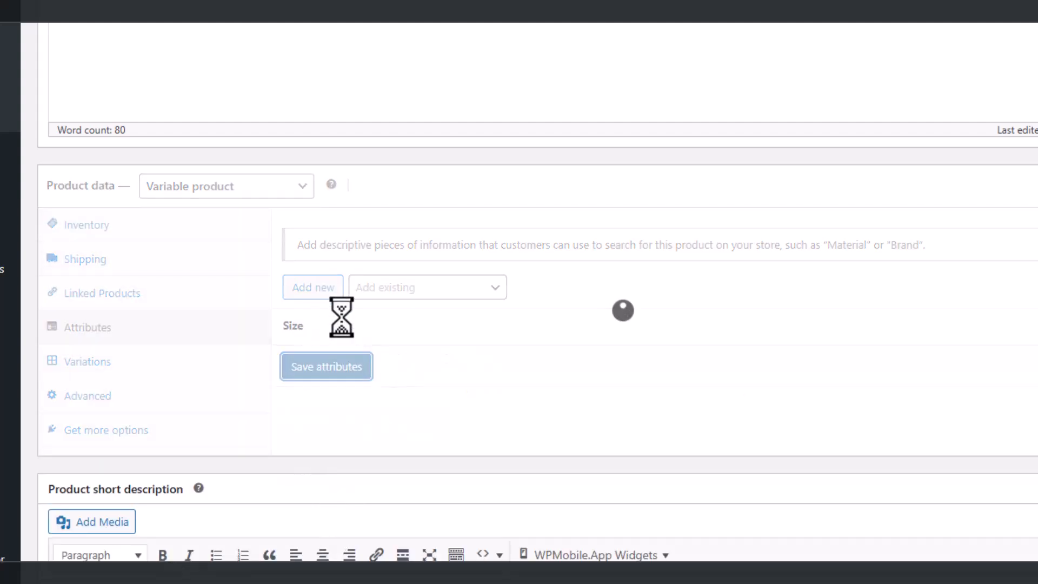
click(315, 288)
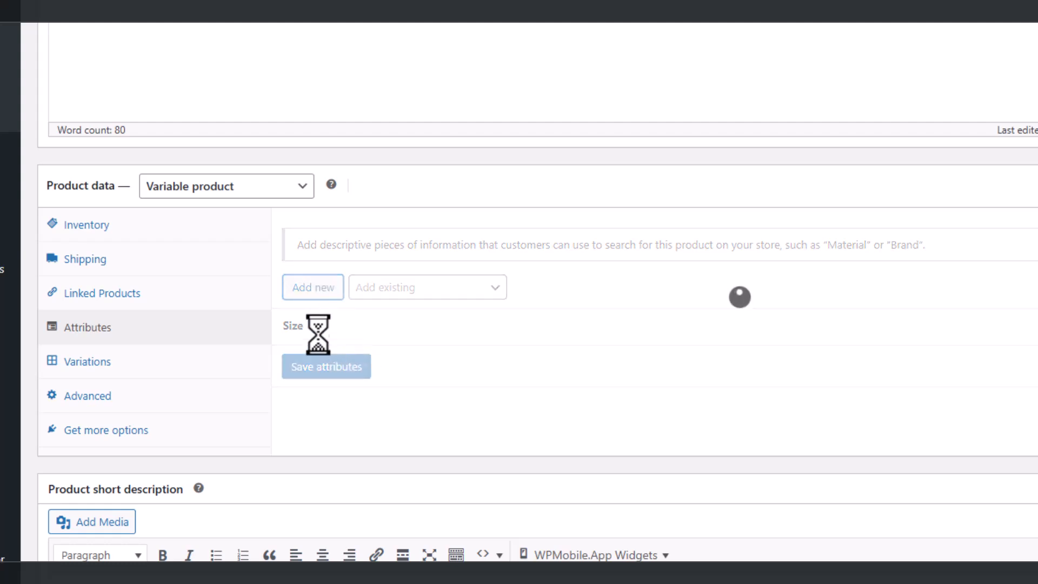
click(368, 422)
text(Col)
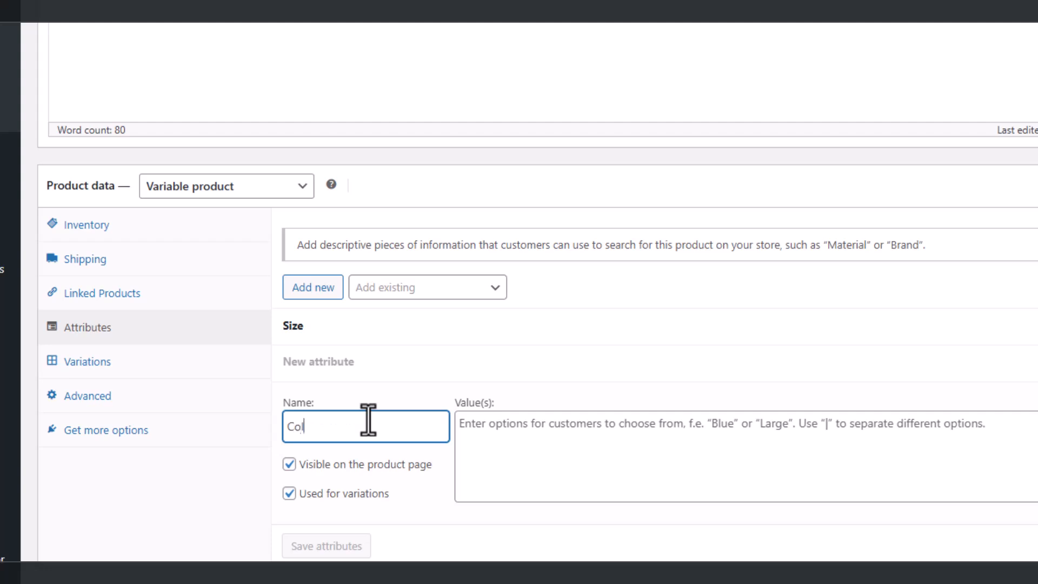
click(528, 435)
text(Red|Yellow|Blue)
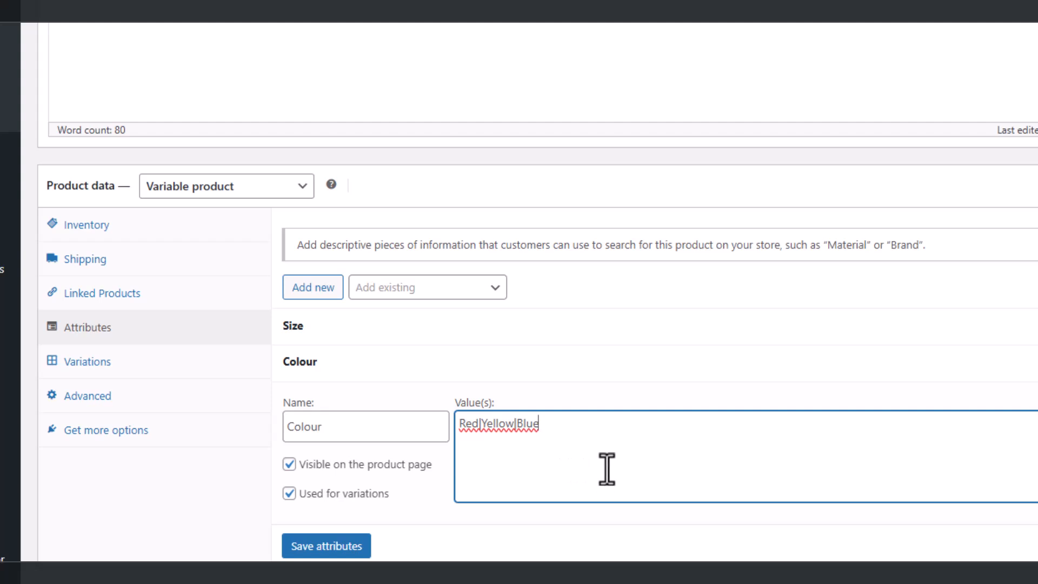
Step: Save the Colour attribute, add a third attribute named Material with values Plastic|Ceramic|Stainless, and save the attributes
click(331, 547)
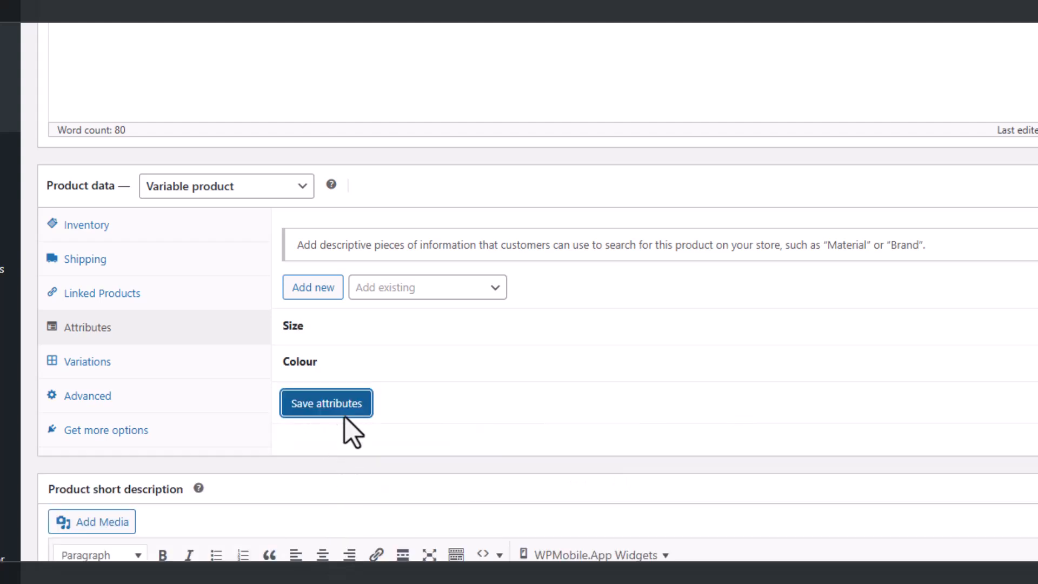
click(313, 288)
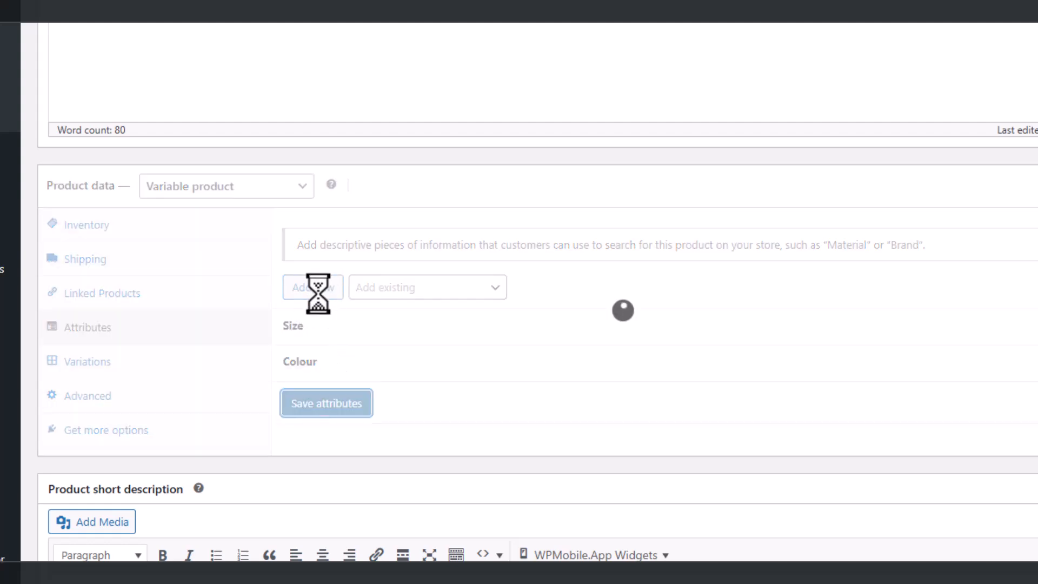
click(318, 294)
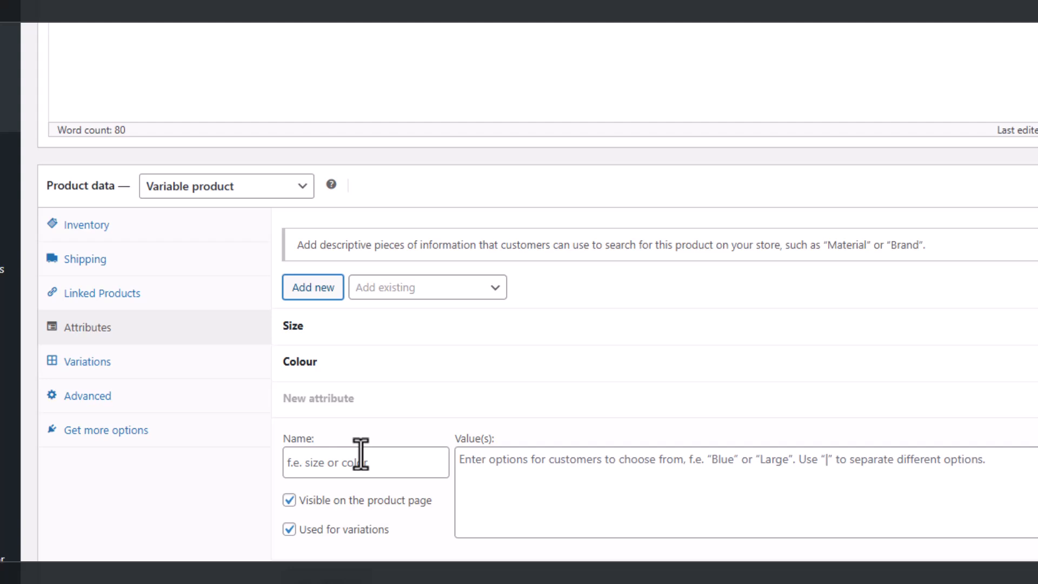
click(332, 464)
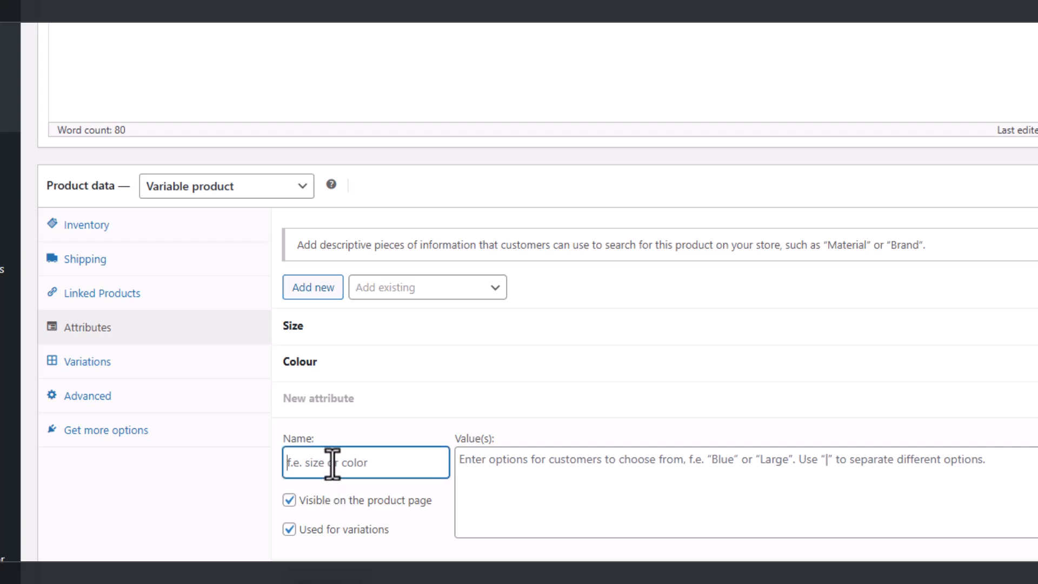
text(Material)
click(478, 466)
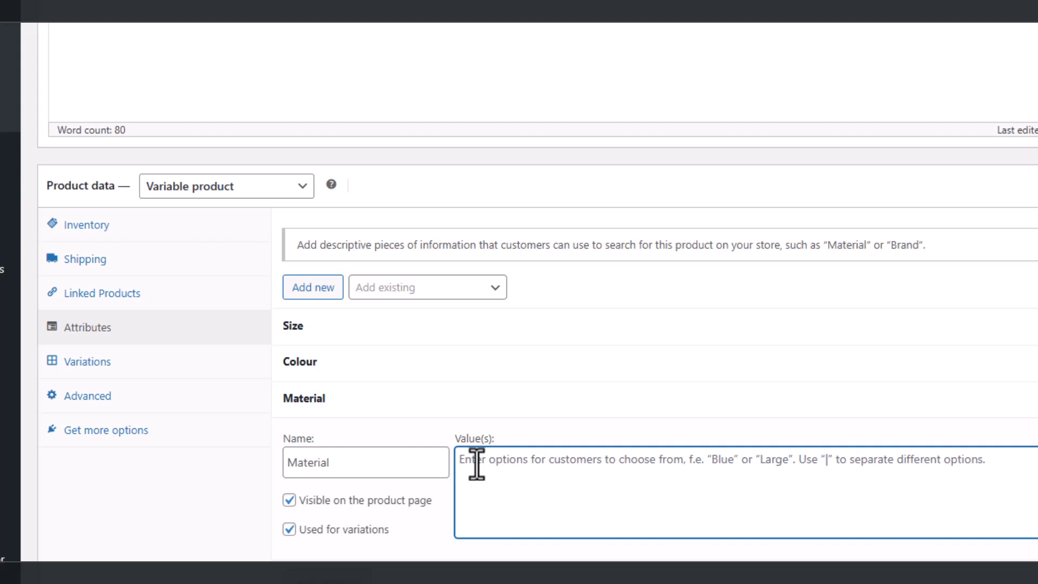
text(Plastic|Ceramic|Stainless)
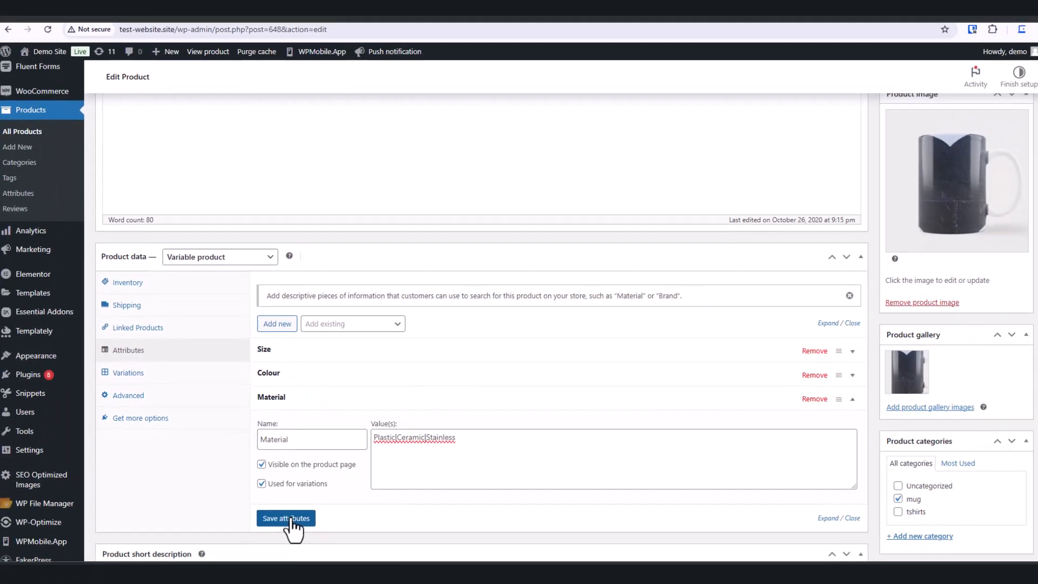
click(331, 578)
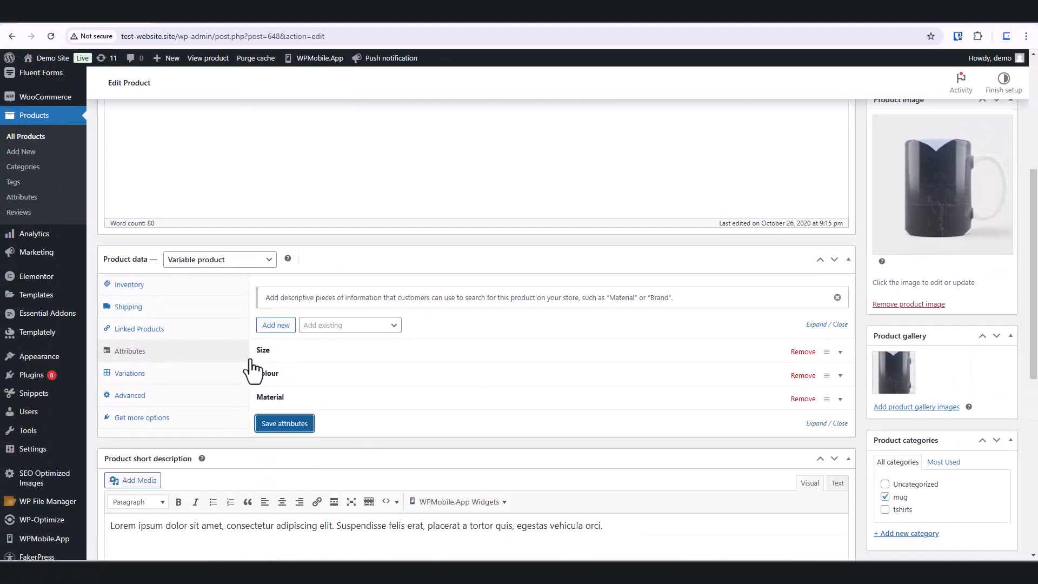
Step: Reorder the attributes so Colour comes before Size and save the attributes
click(135, 375)
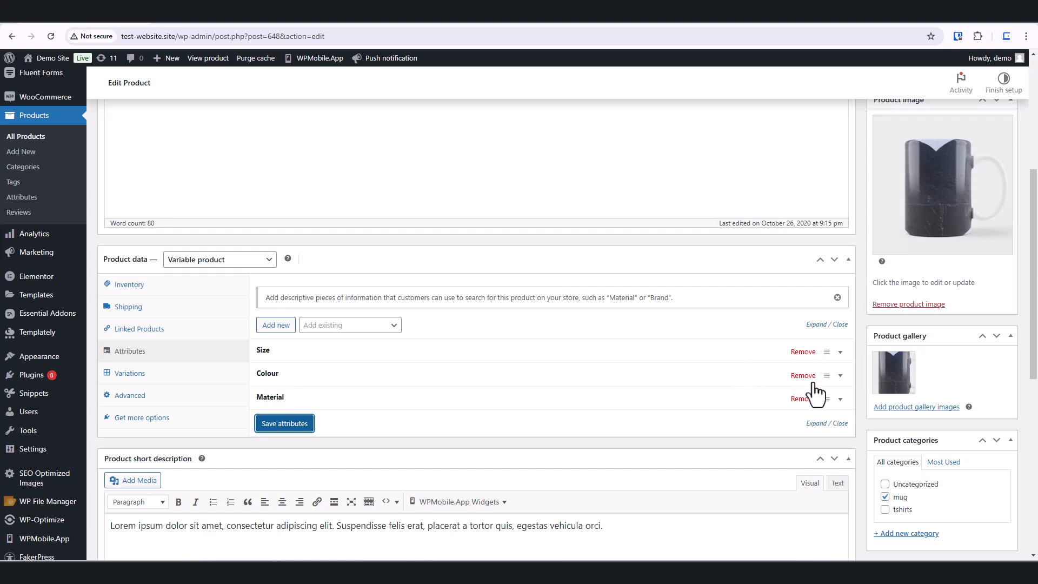
drag(820, 368, 823, 346)
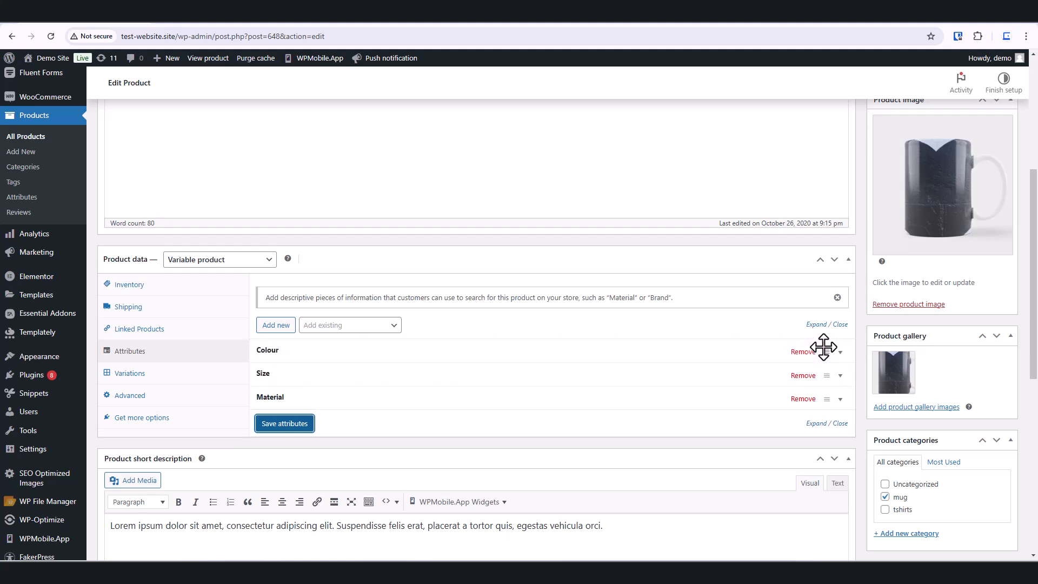
click(273, 425)
click(263, 425)
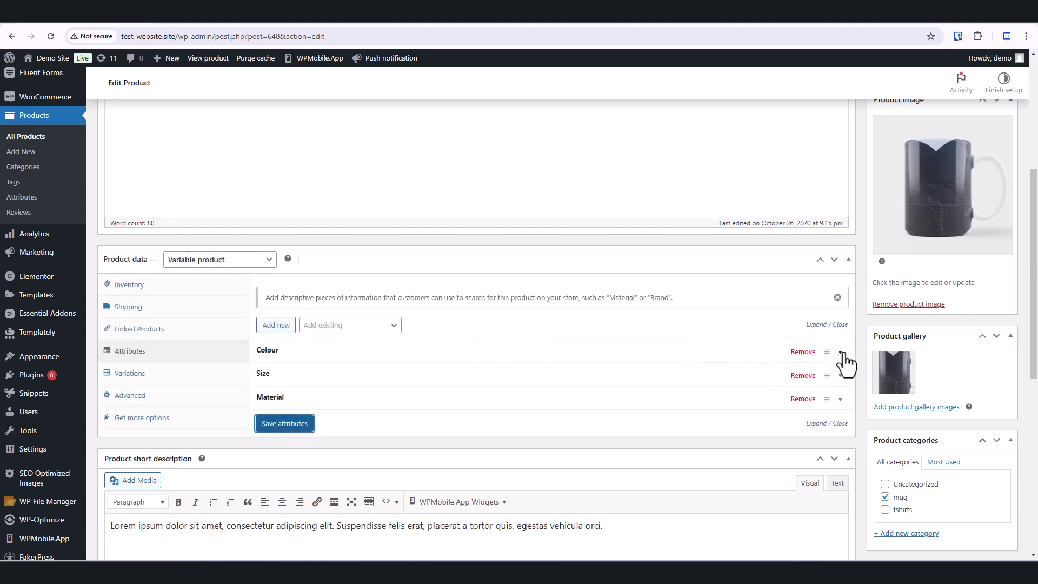
click(841, 352)
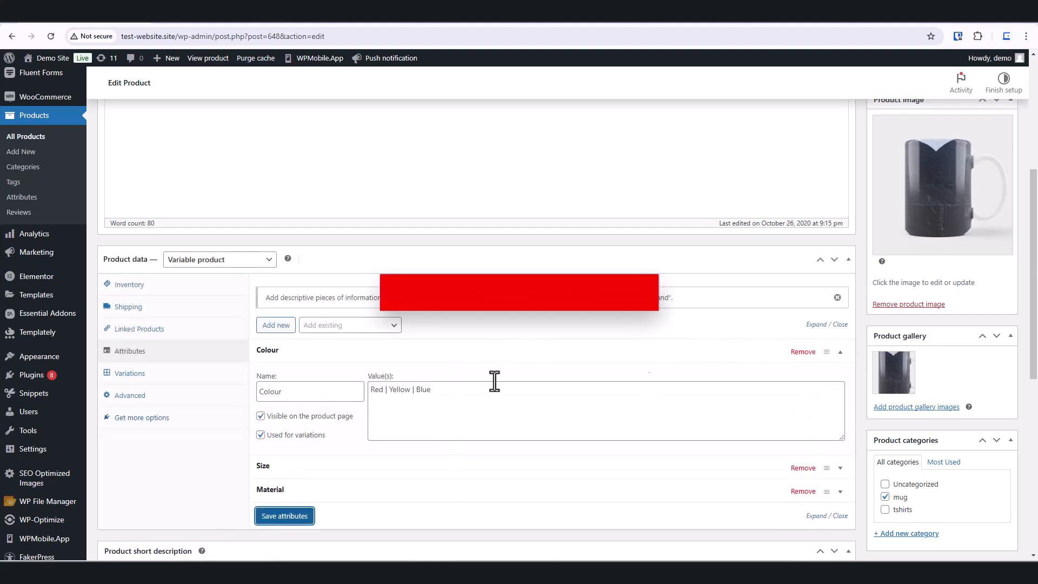
click(839, 352)
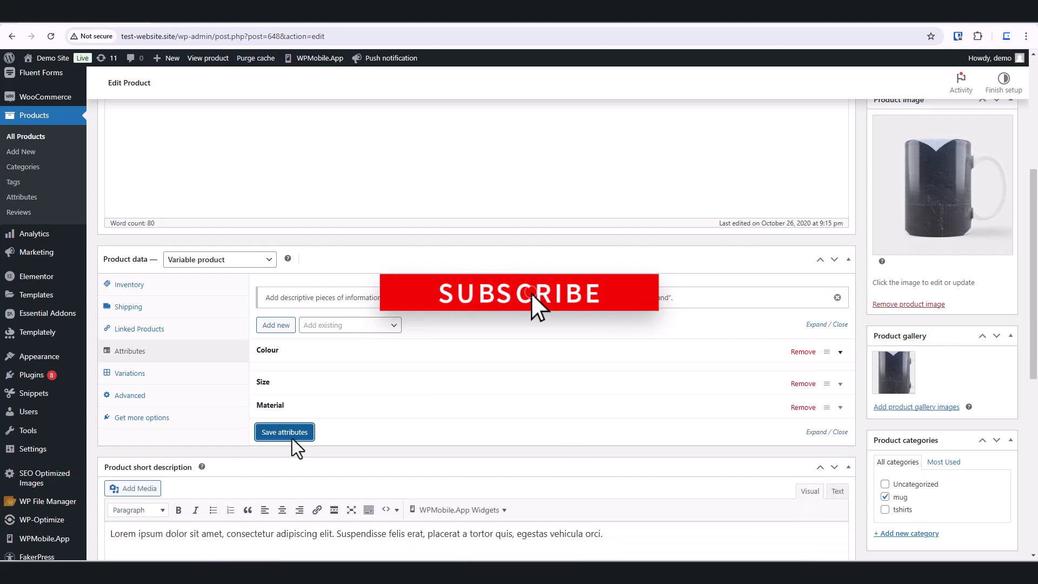
Step: Generate all variations from the product's attributes on the Variations section, confirming the prompt
click(130, 374)
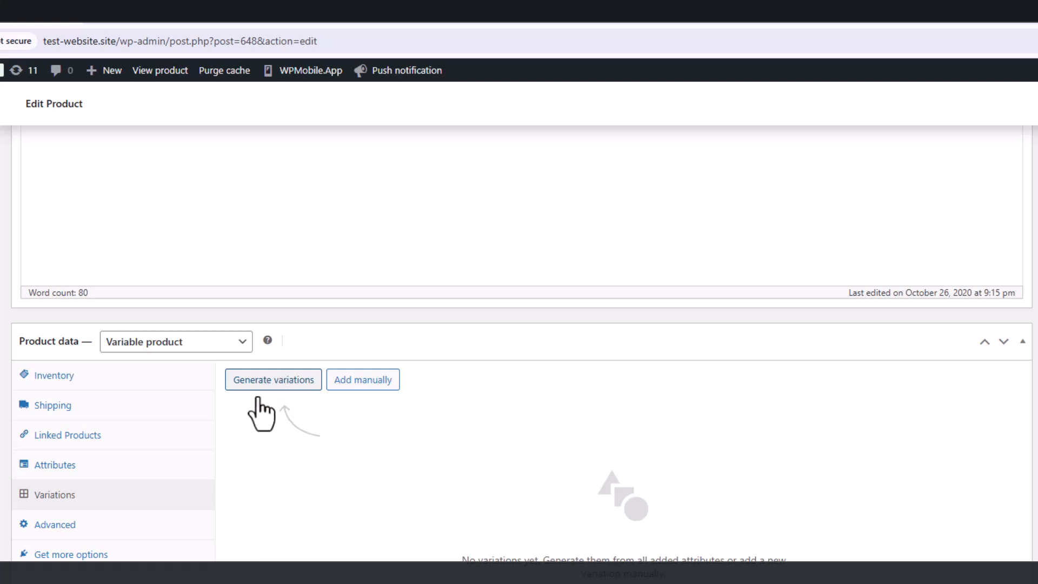
click(363, 385)
click(263, 402)
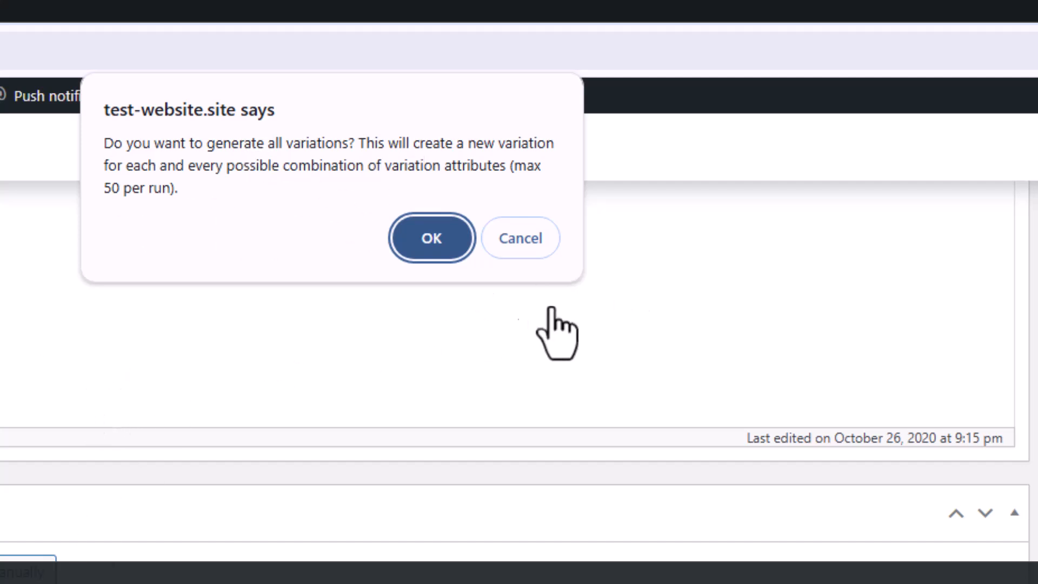
click(430, 238)
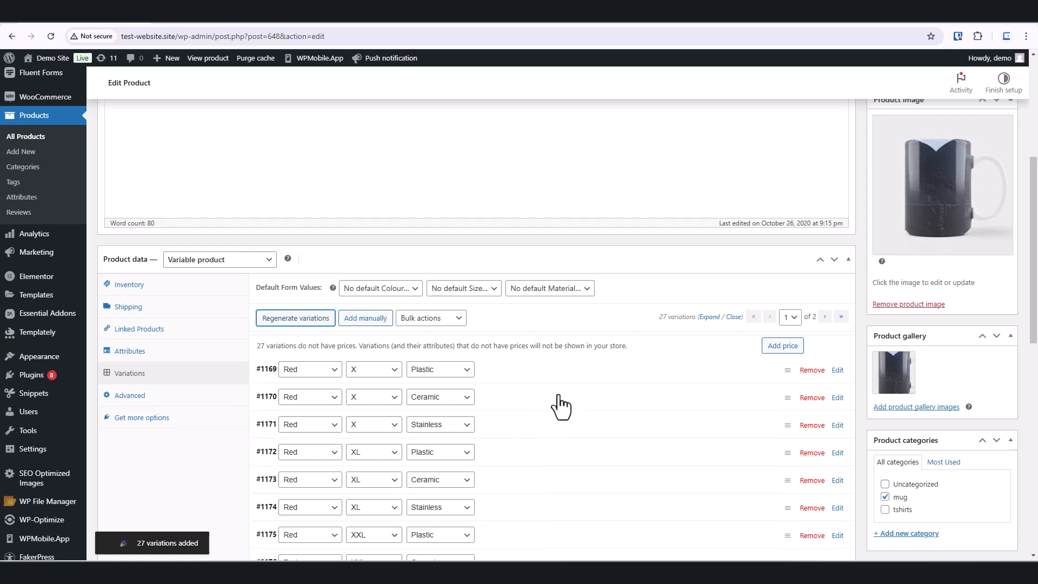
Step: Examine the generated variations, their attribute dropdowns and the bulk actions list
scroll(559, 406, down, 3)
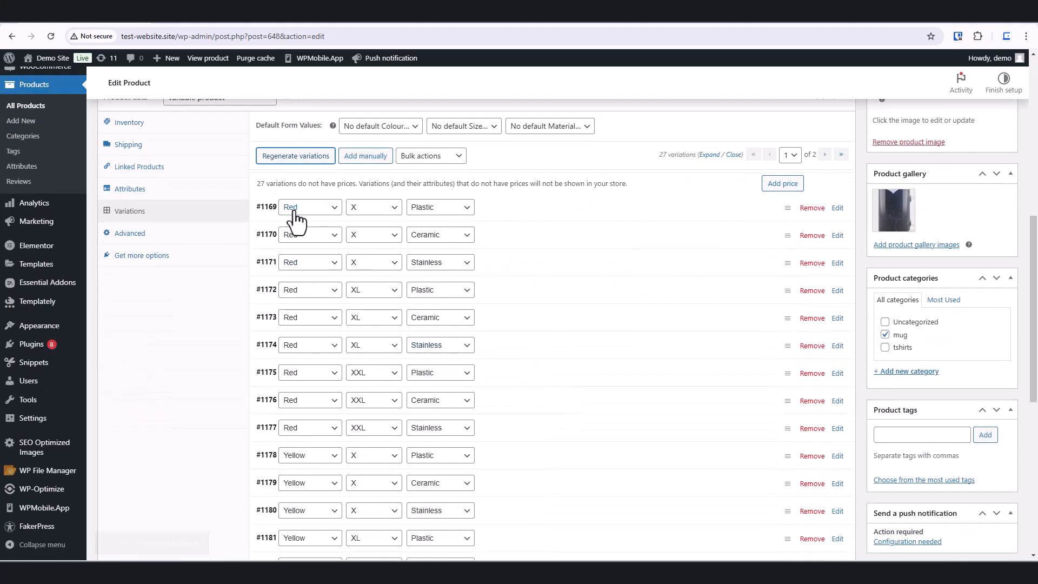
scroll(331, 295, up, 1)
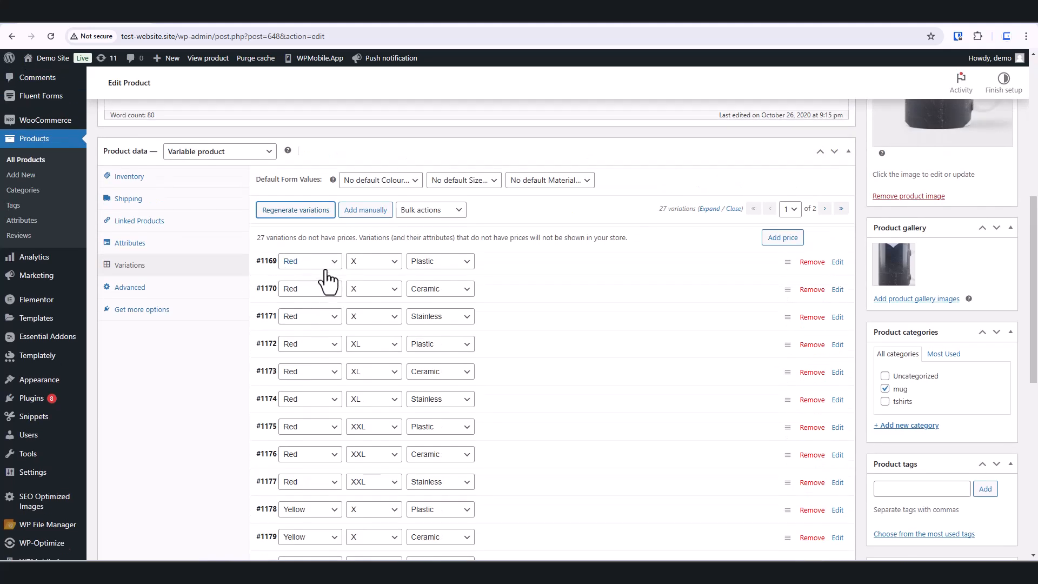
click(391, 265)
click(465, 263)
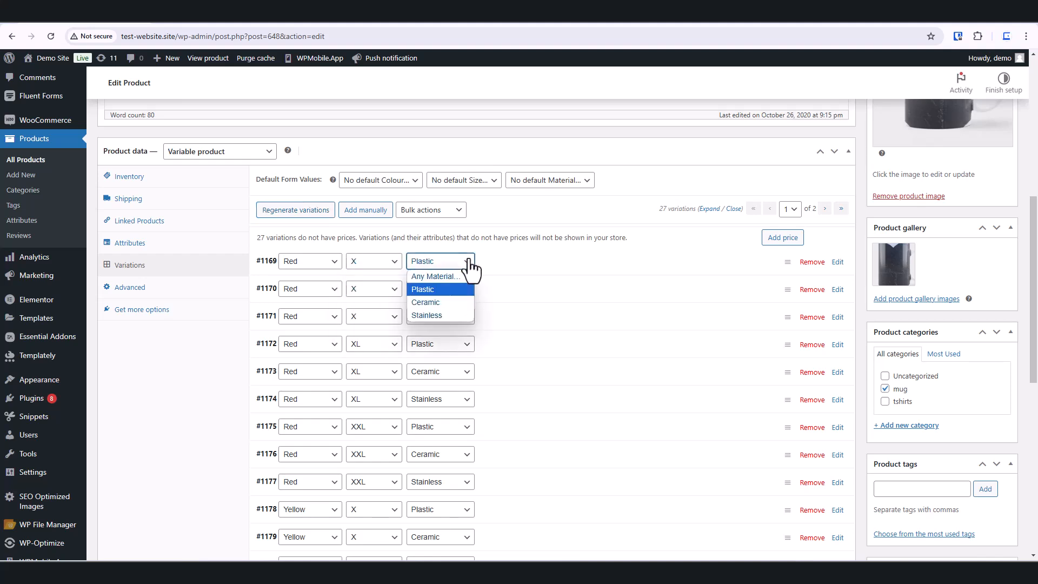
click(618, 209)
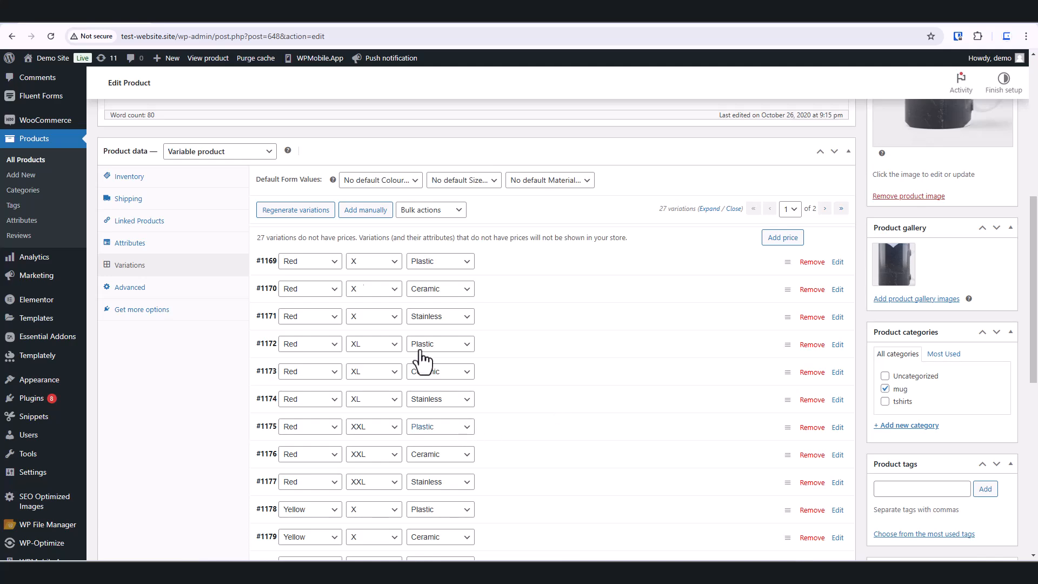
scroll(340, 392, down, 4)
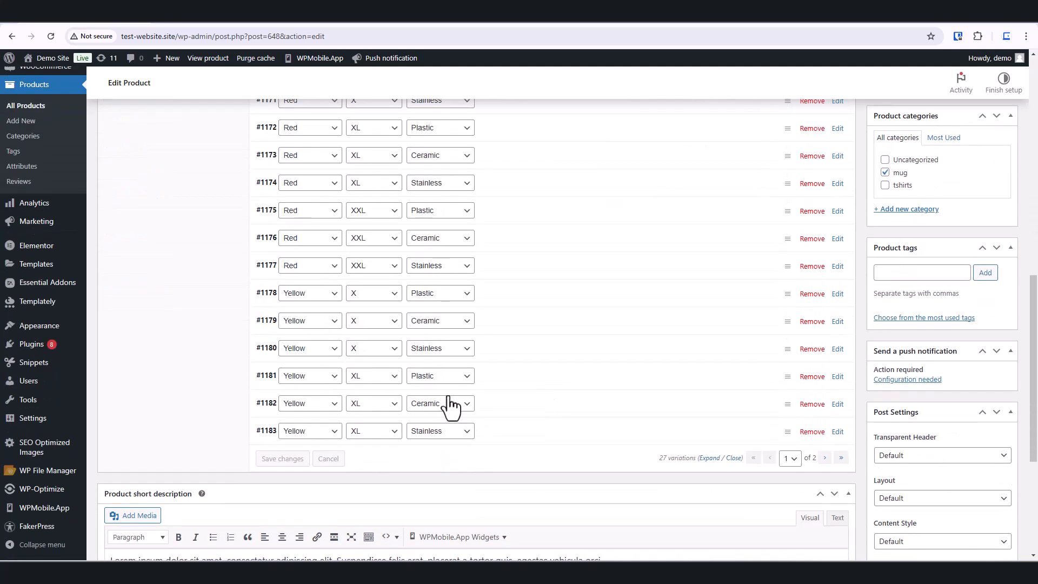
scroll(447, 402, up, 4)
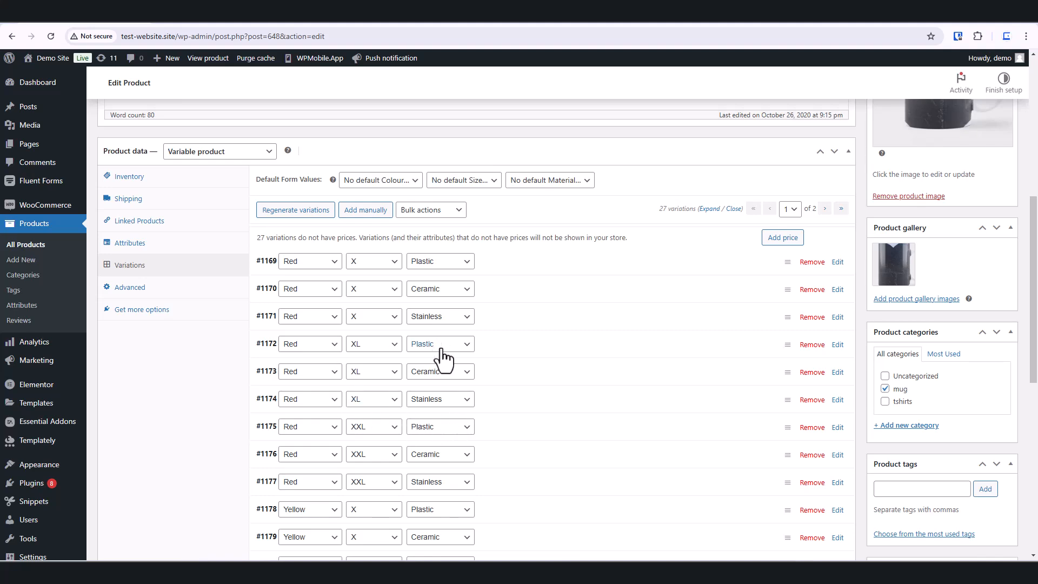
click(459, 211)
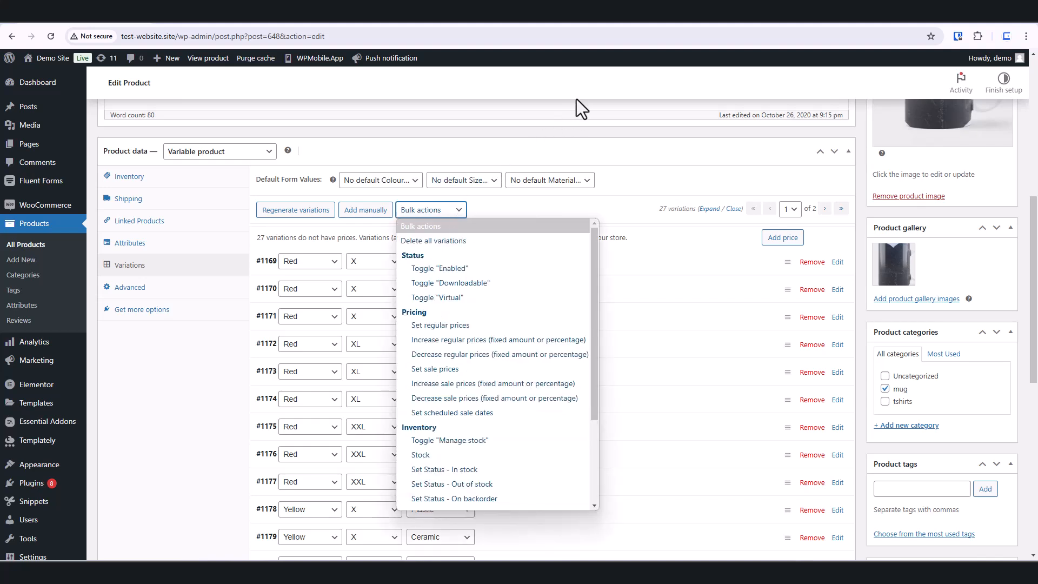
click(585, 88)
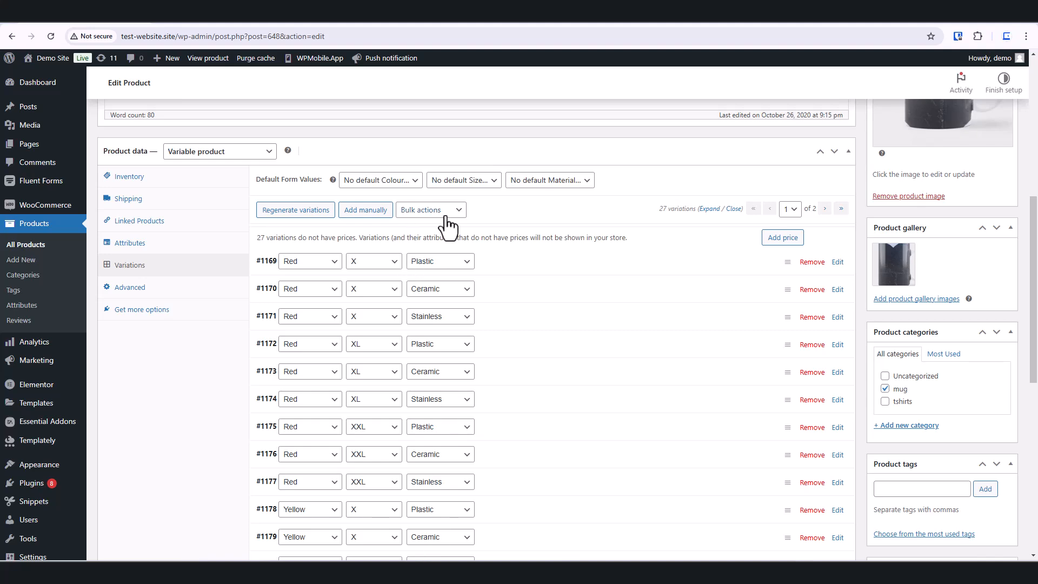
scroll(461, 327, down, 2)
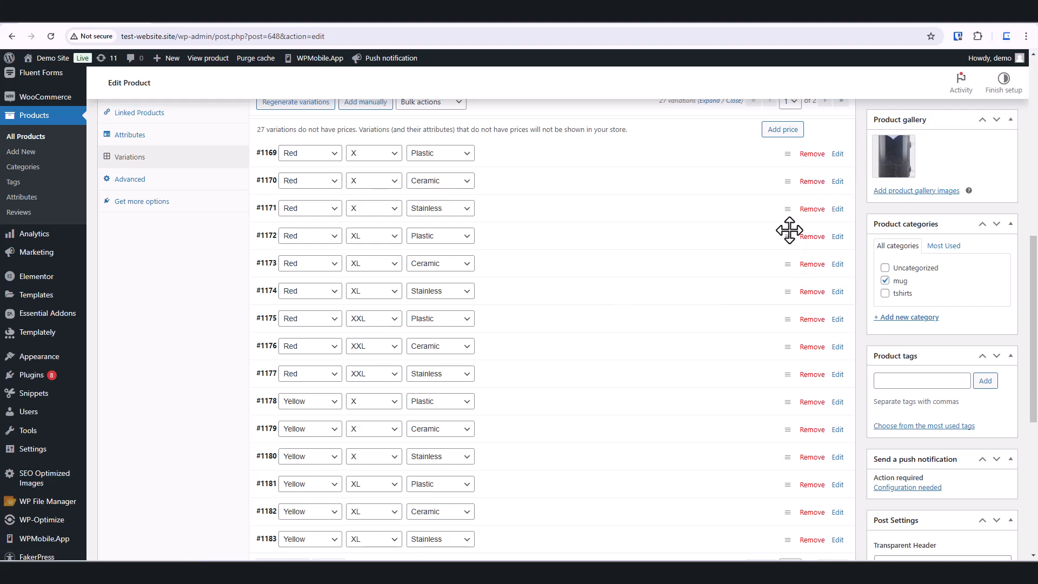
Step: Expand variation #1169 and set its variation image to case-01 from the media library
click(837, 154)
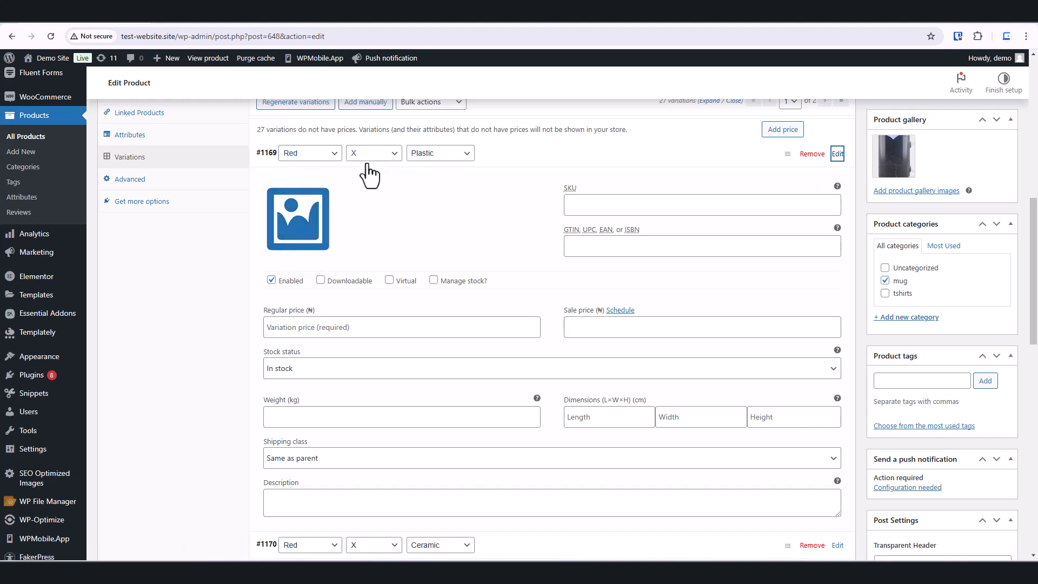
click(299, 221)
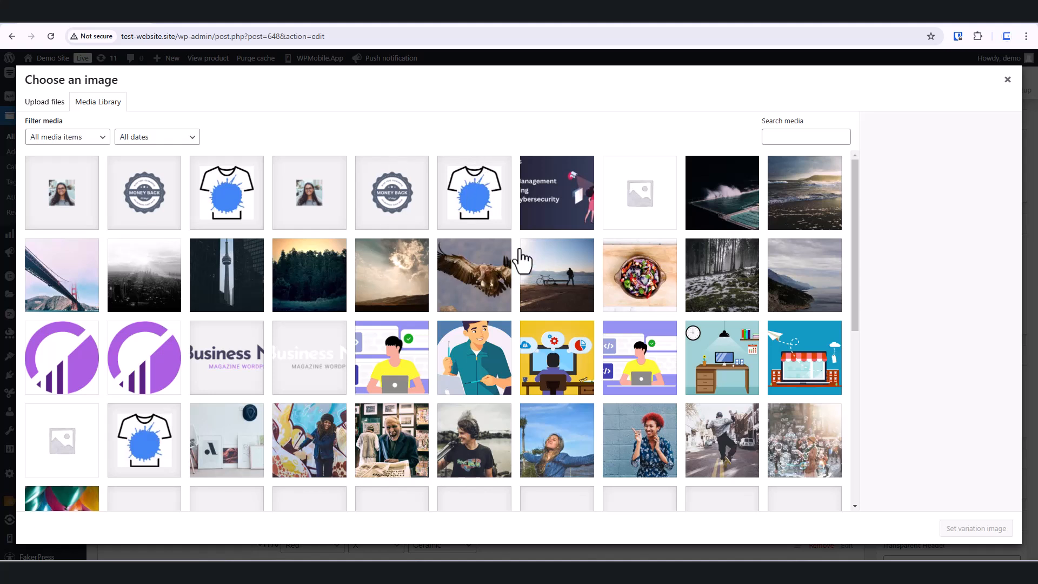
scroll(476, 354, down, 1)
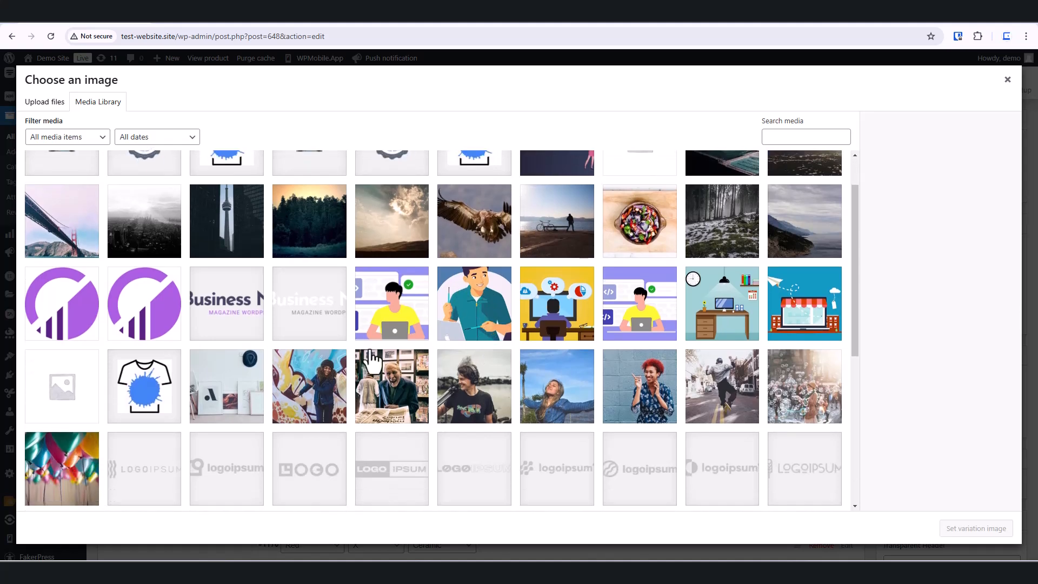
scroll(695, 250, up, 1)
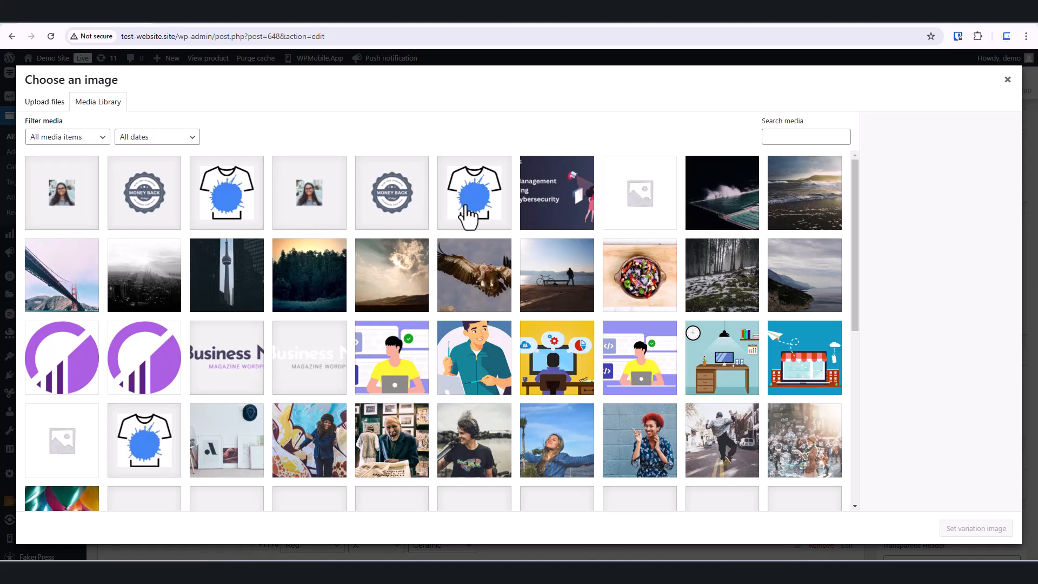
click(473, 208)
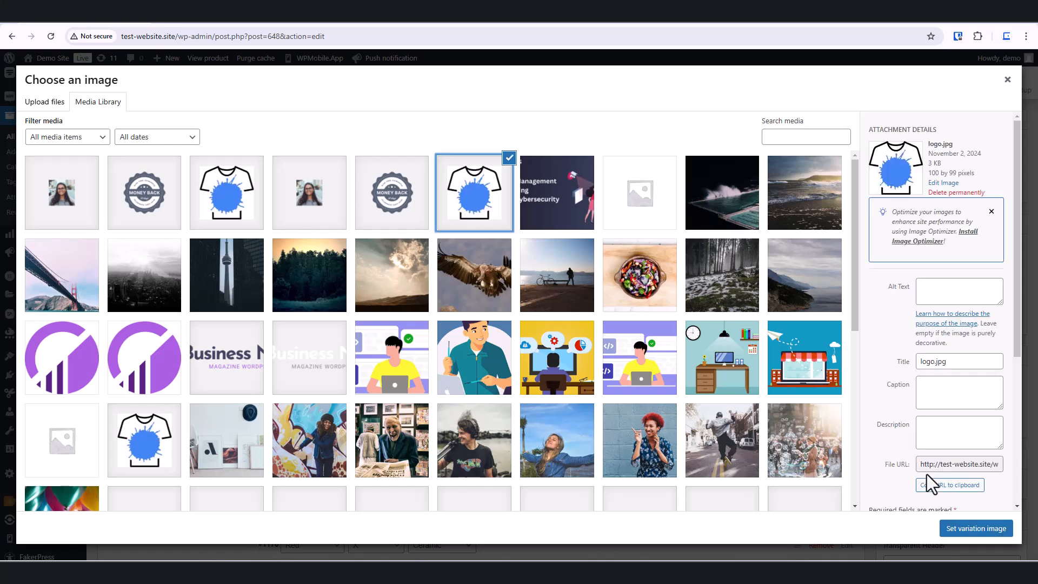
click(976, 529)
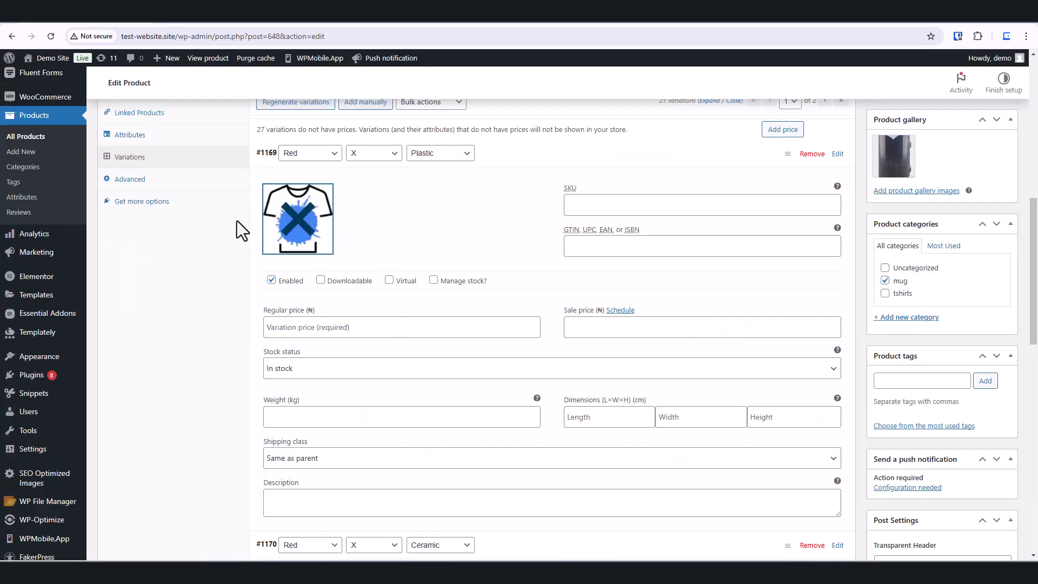
click(305, 233)
click(305, 233)
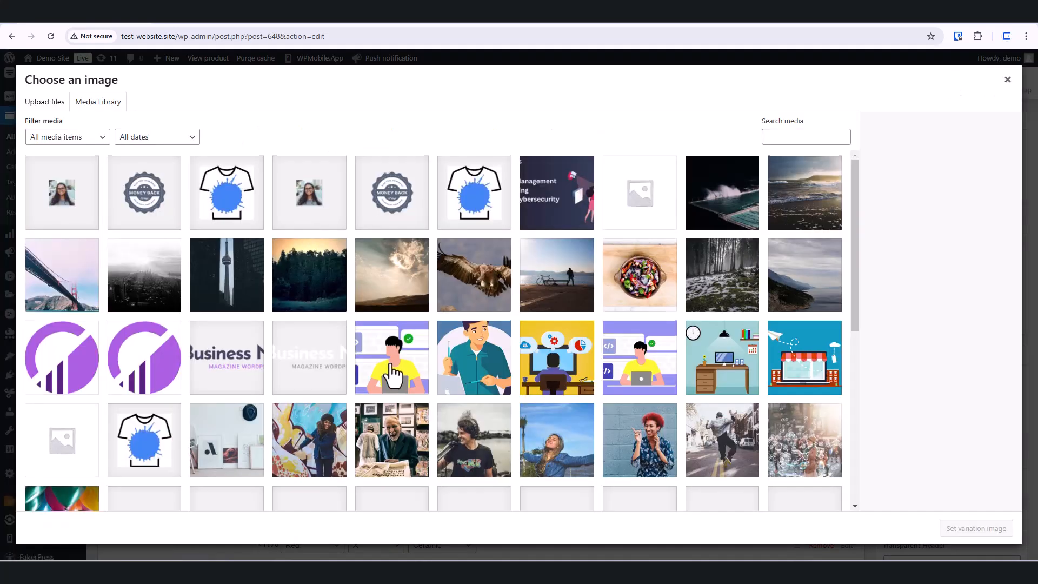
scroll(393, 370, down, 5)
click(727, 339)
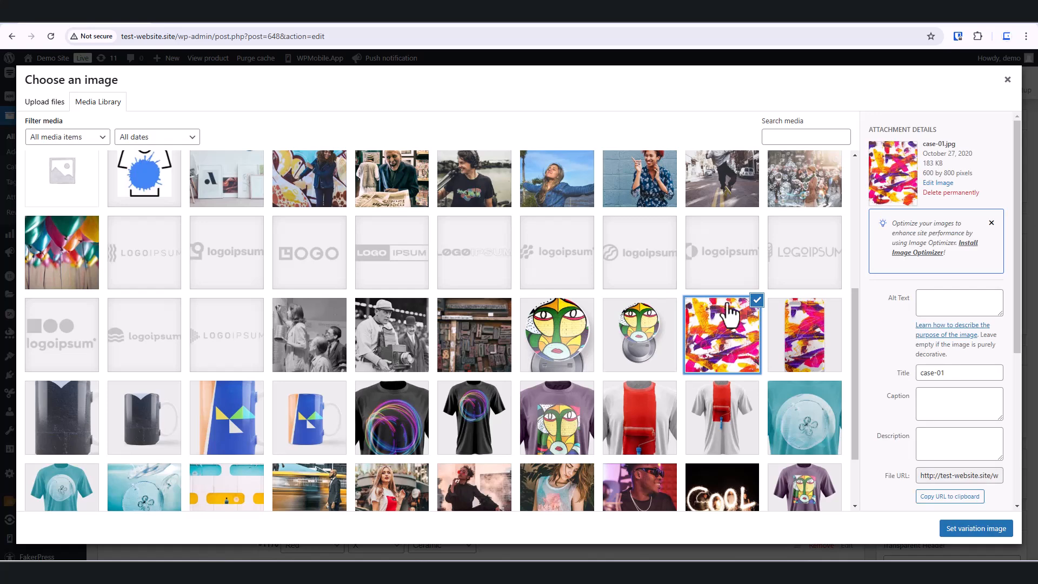
click(975, 528)
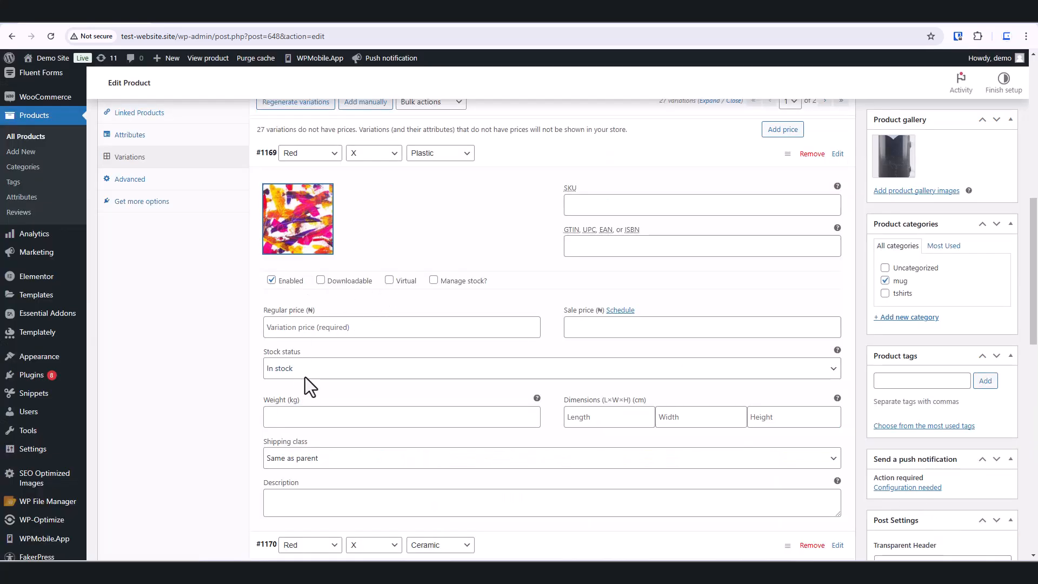
Step: Enter 23 as variation #1169's regular price and switch to the AliExpress browser tab
click(366, 327)
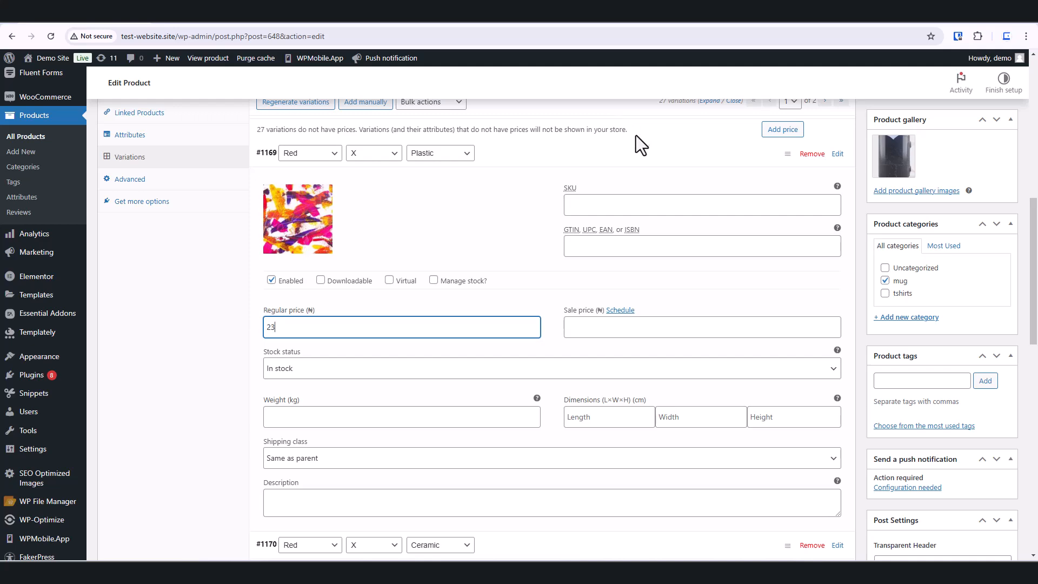
click(484, 19)
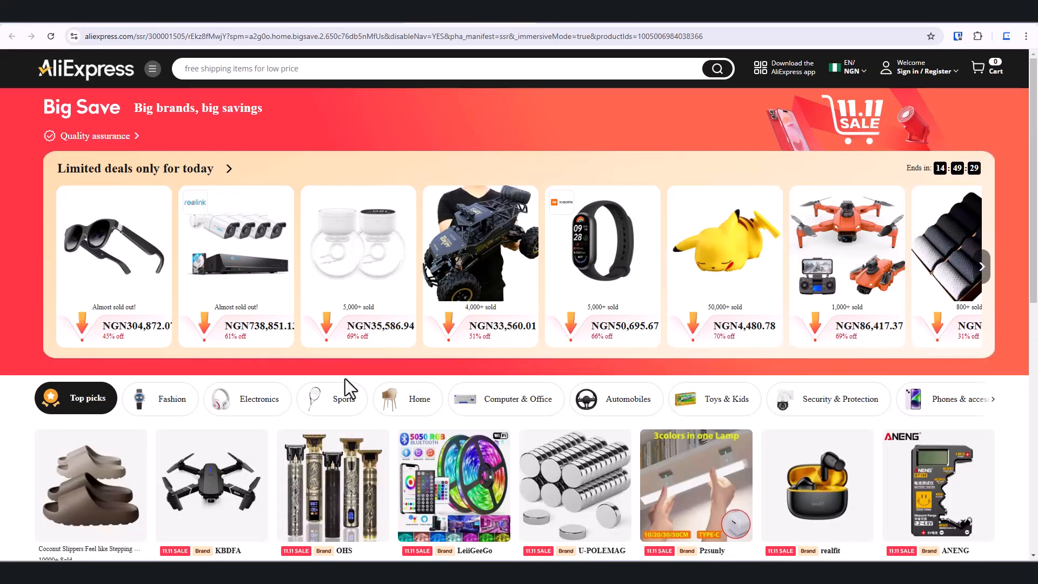
Step: Browse the AliExpress deals page and the Konga socks product page, selecting the current and old prices for reference
scroll(347, 324, down, 5)
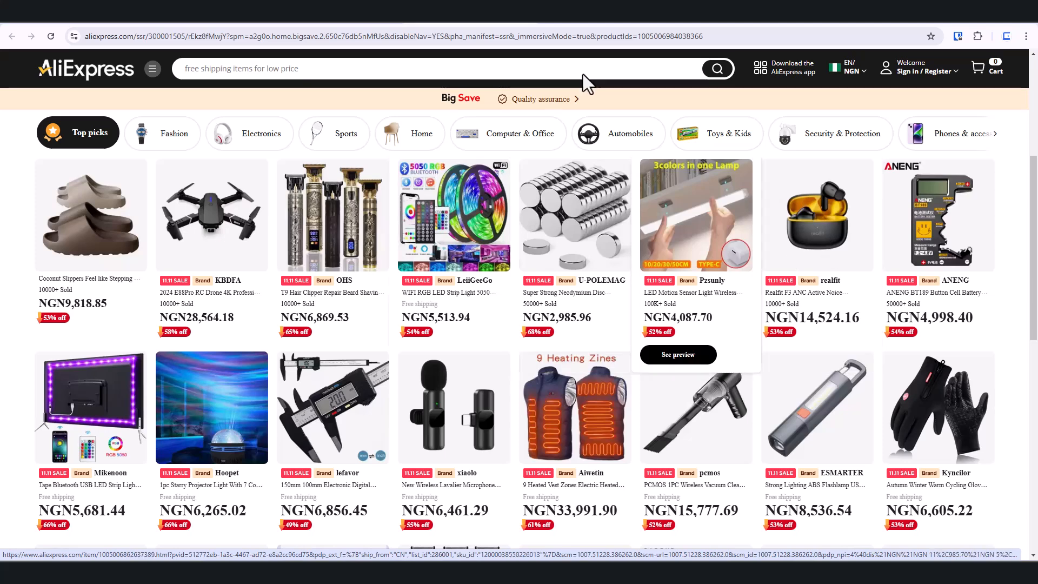
click(607, 18)
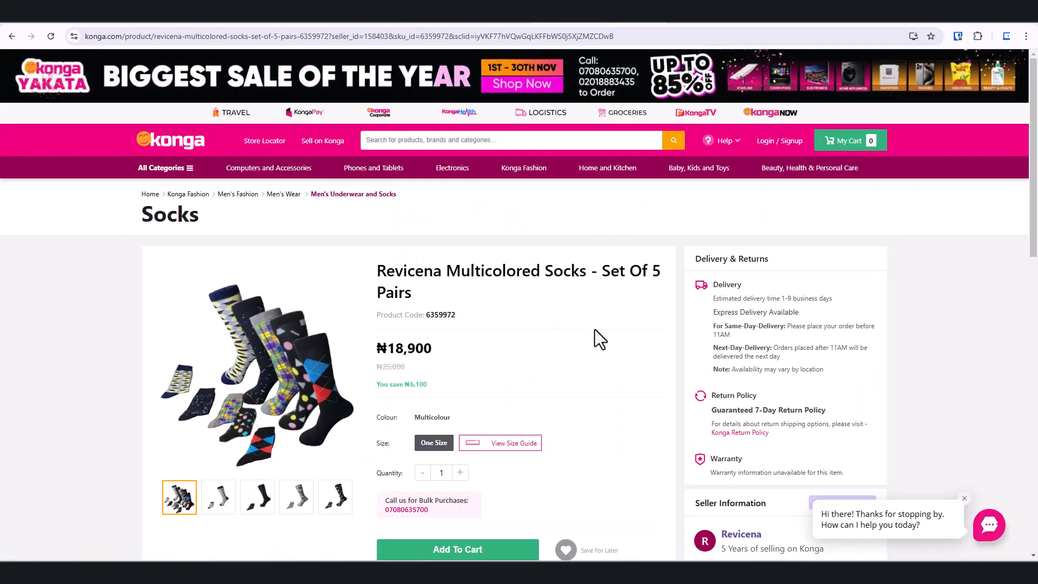
scroll(595, 335, down, 4)
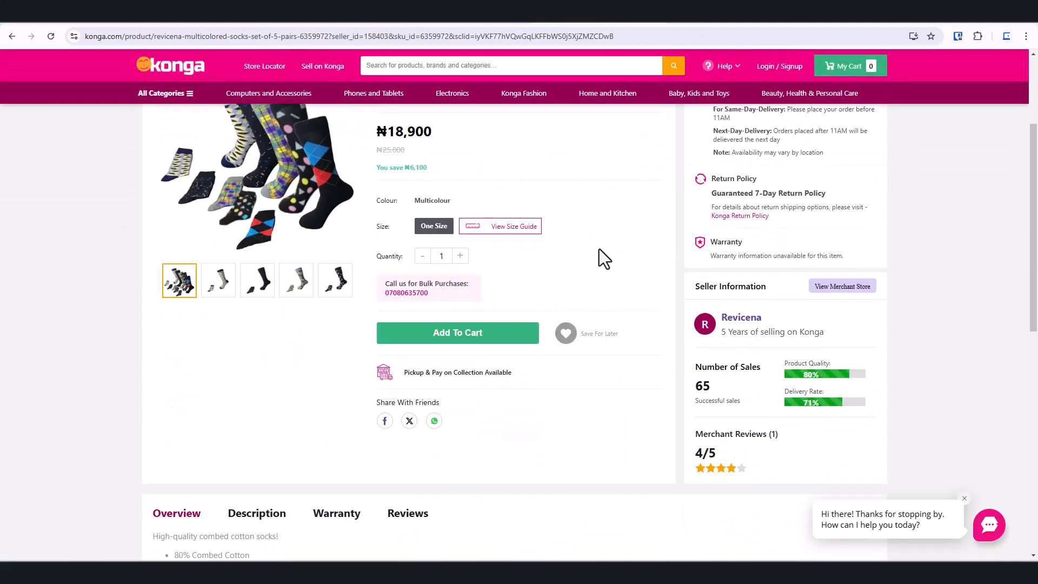
scroll(602, 247, up, 3)
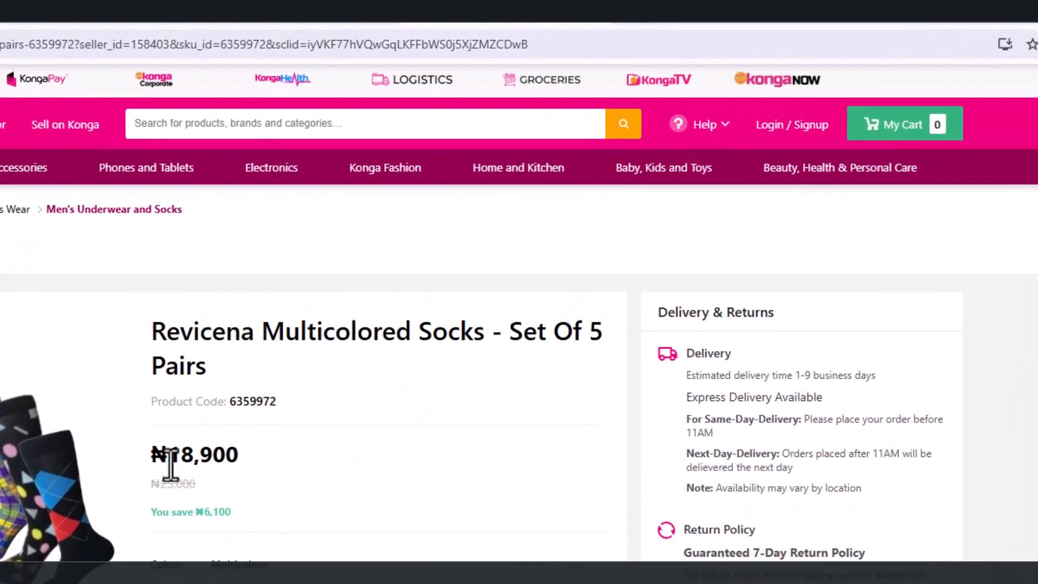
drag(153, 452, 266, 463)
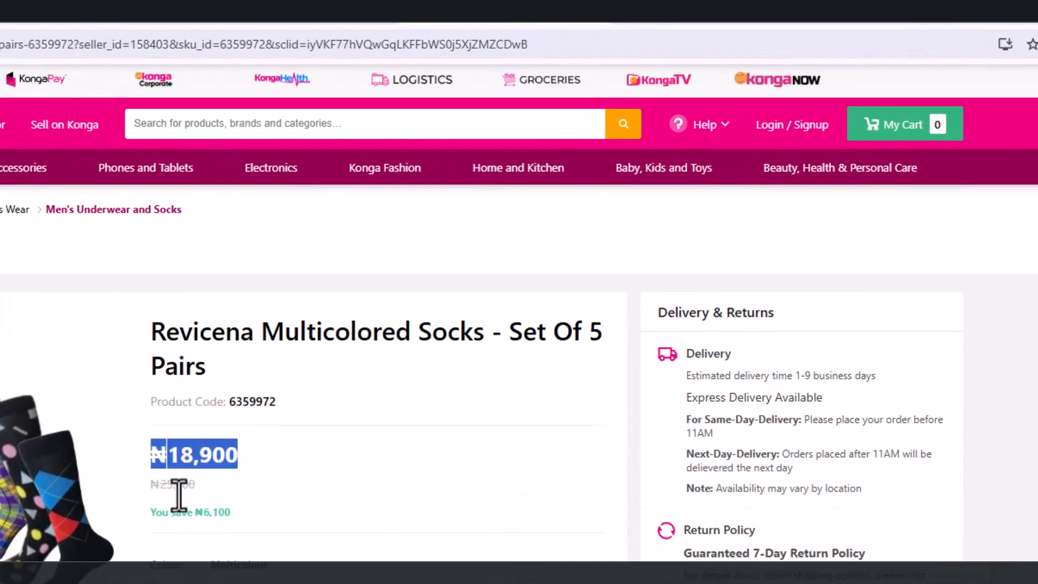
click(162, 487)
drag(146, 485, 225, 490)
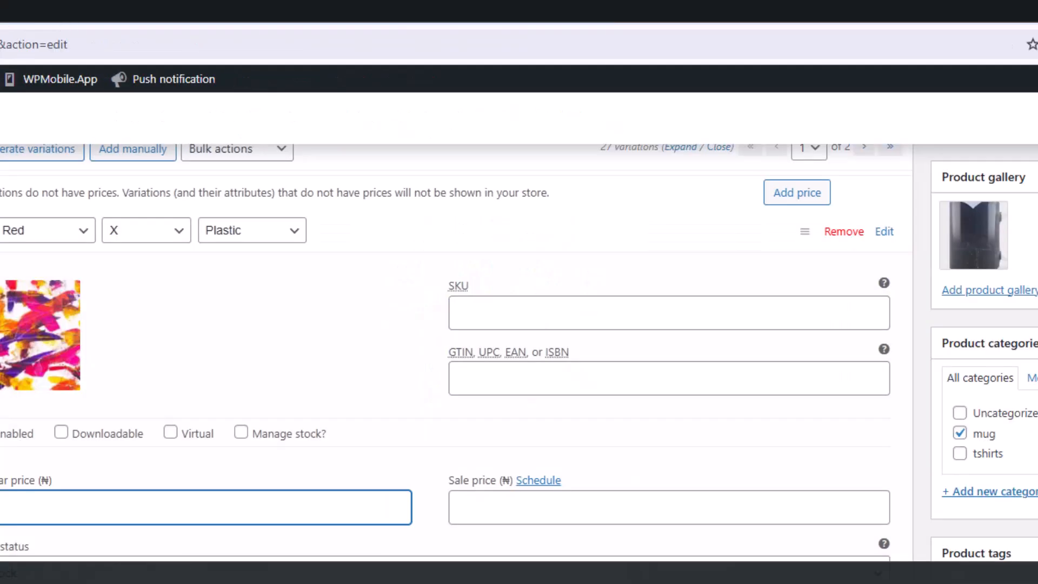
text(23)
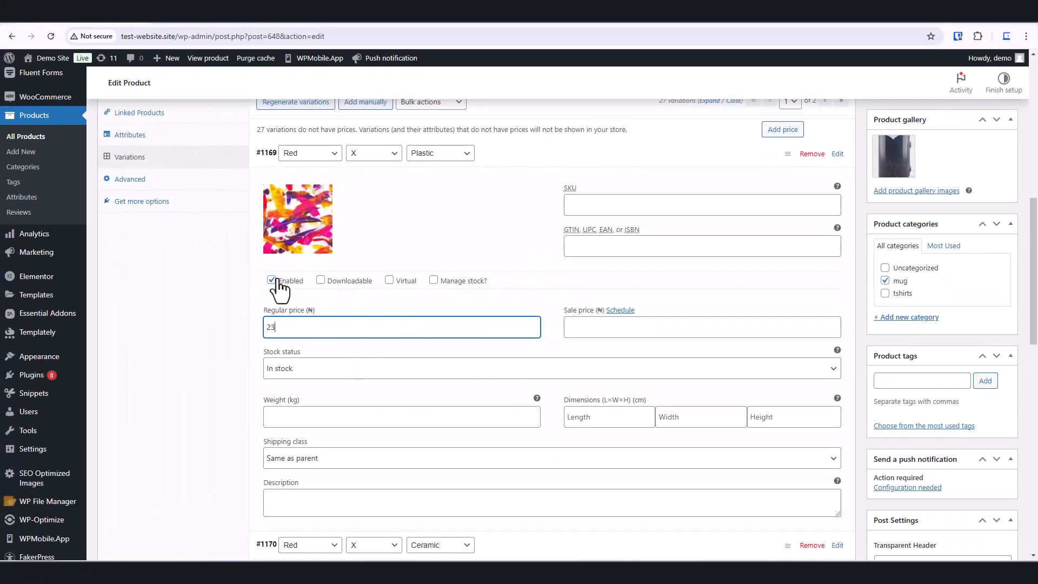
Step: Collapse variation #1169, expand variation #1170 and set its variation image to t-shirt-03-01 from the media library
scroll(317, 391, down, 2)
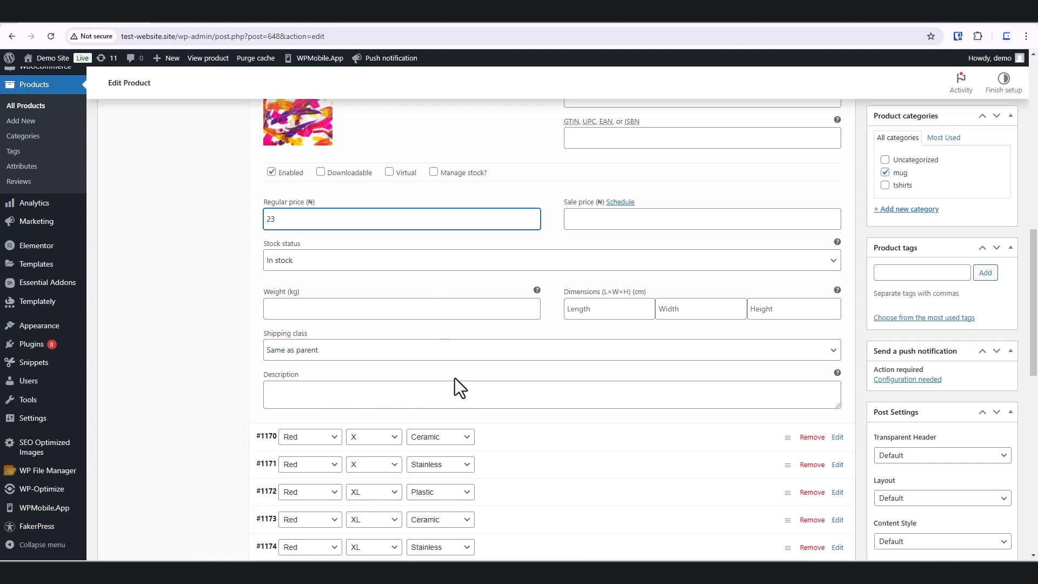
scroll(454, 378, up, 2)
scroll(399, 341, down, 2)
mouse_move(836, 289)
mouse_move(837, 241)
scroll(527, 341, down, 2)
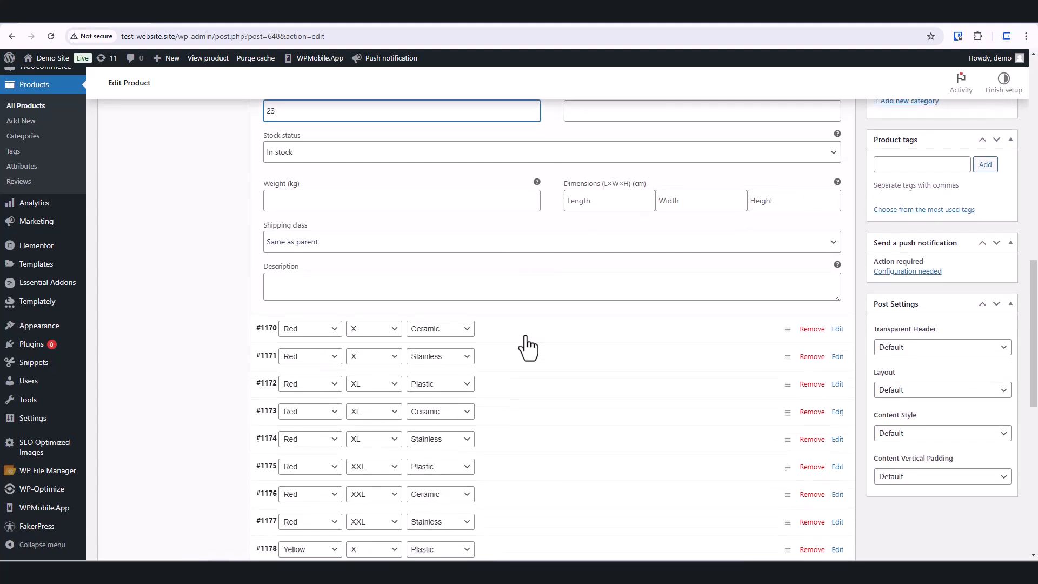
scroll(525, 337, up, 4)
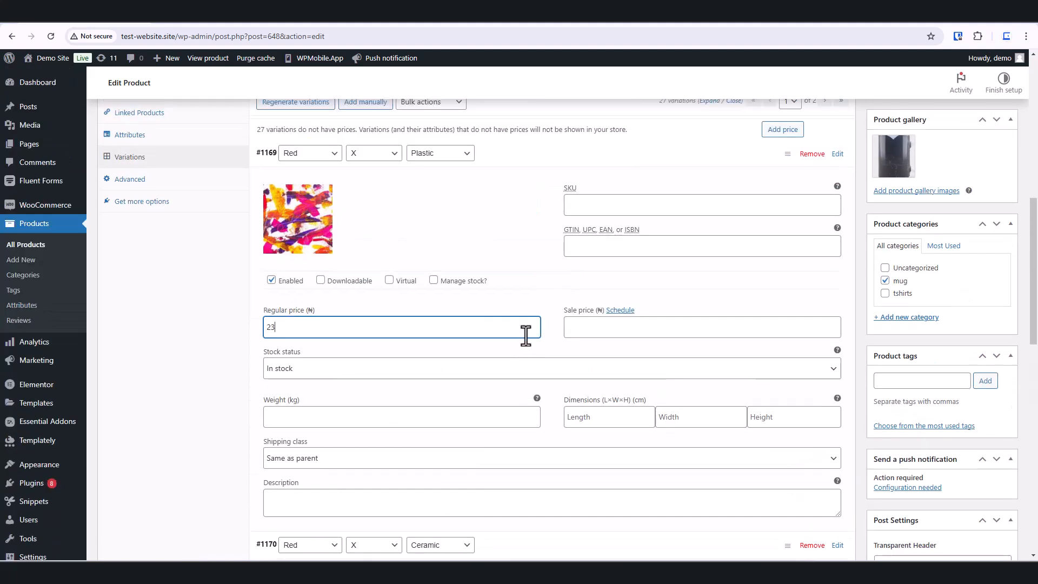
click(837, 154)
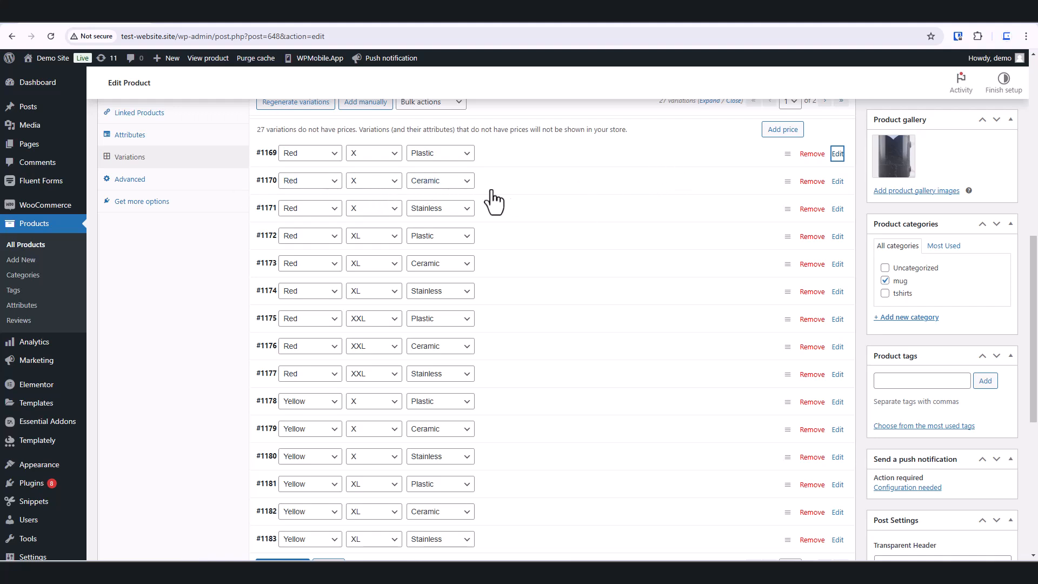
click(837, 181)
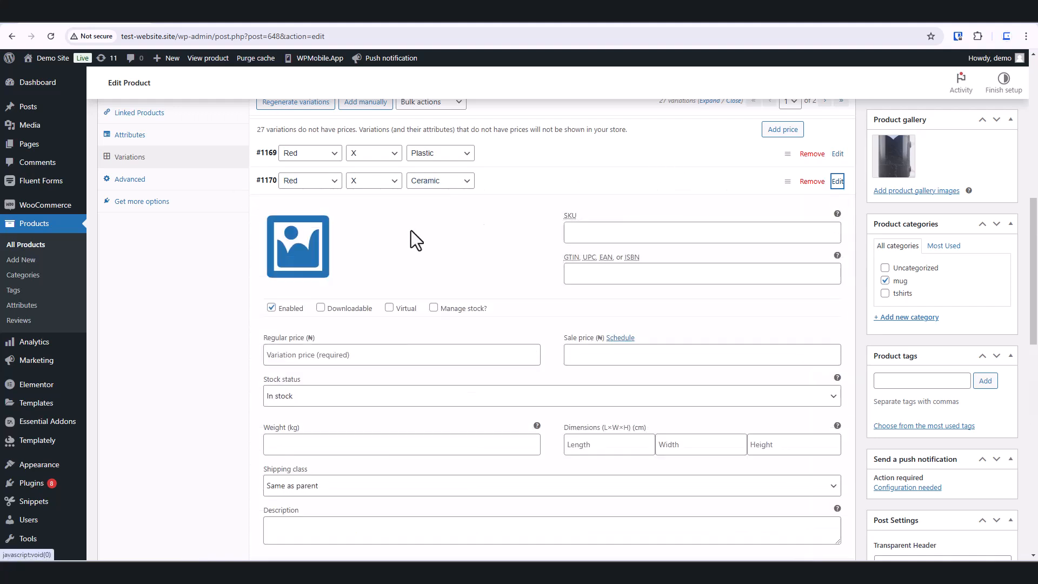
click(296, 244)
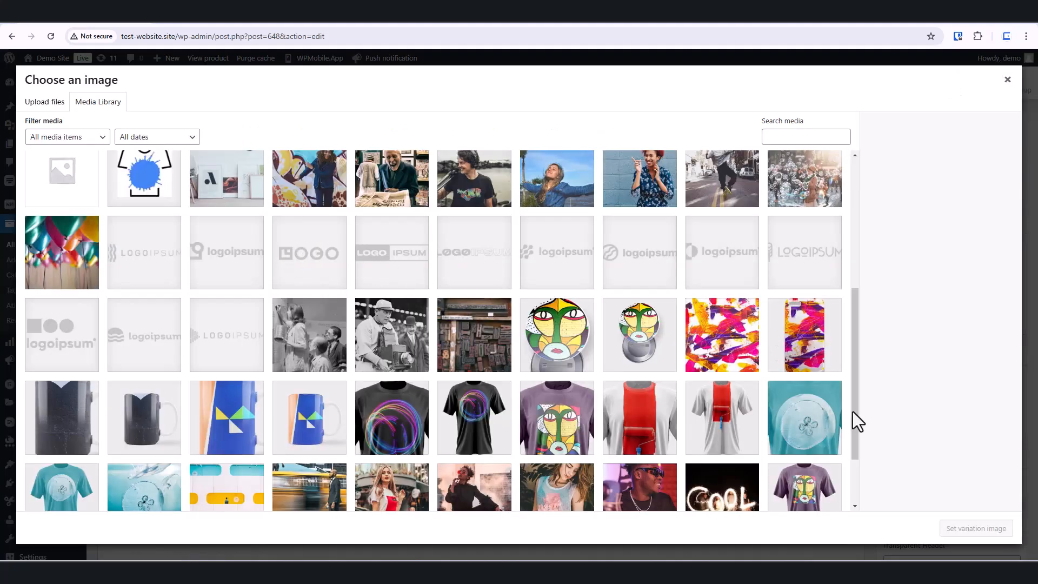
click(646, 421)
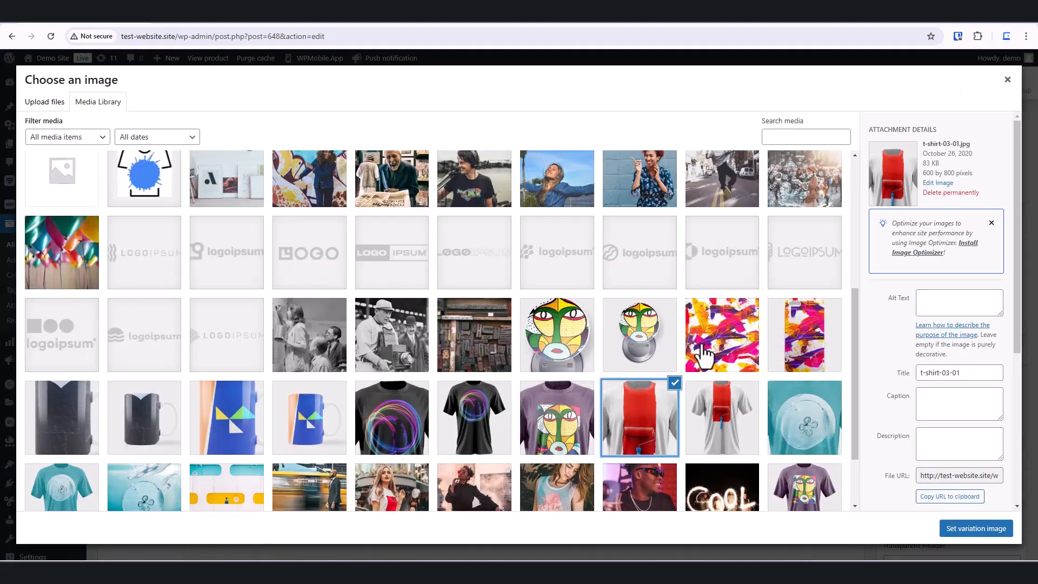
click(989, 531)
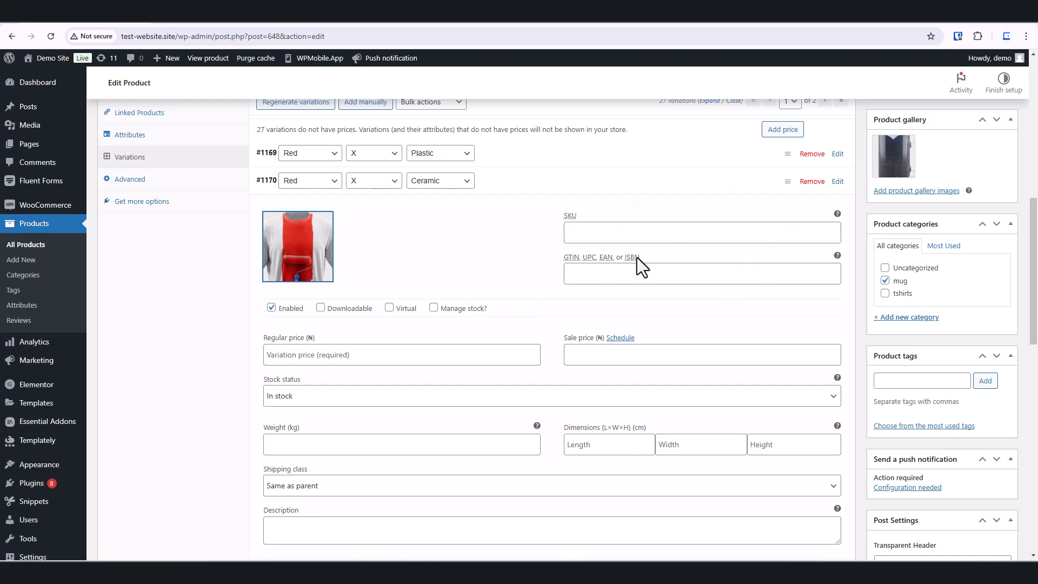
Step: Enter 25 as variation #1170's regular price and collapse the variation
click(287, 354)
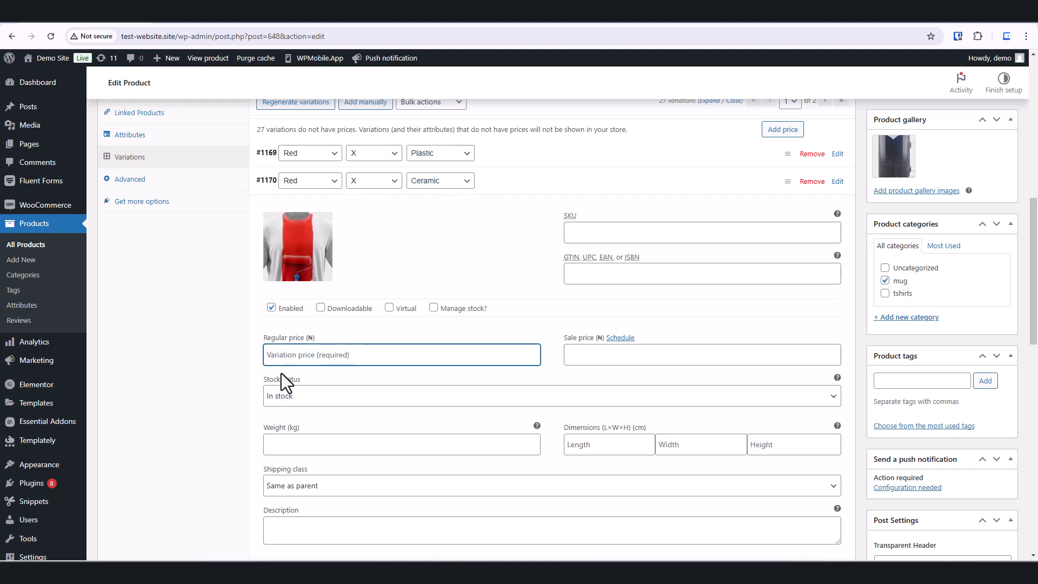
text(25)
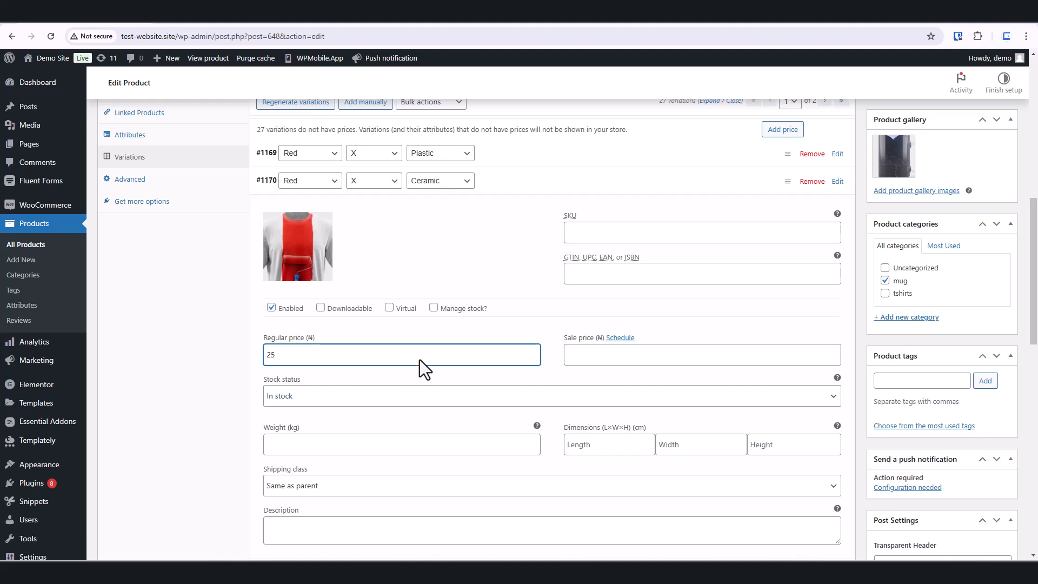
click(837, 182)
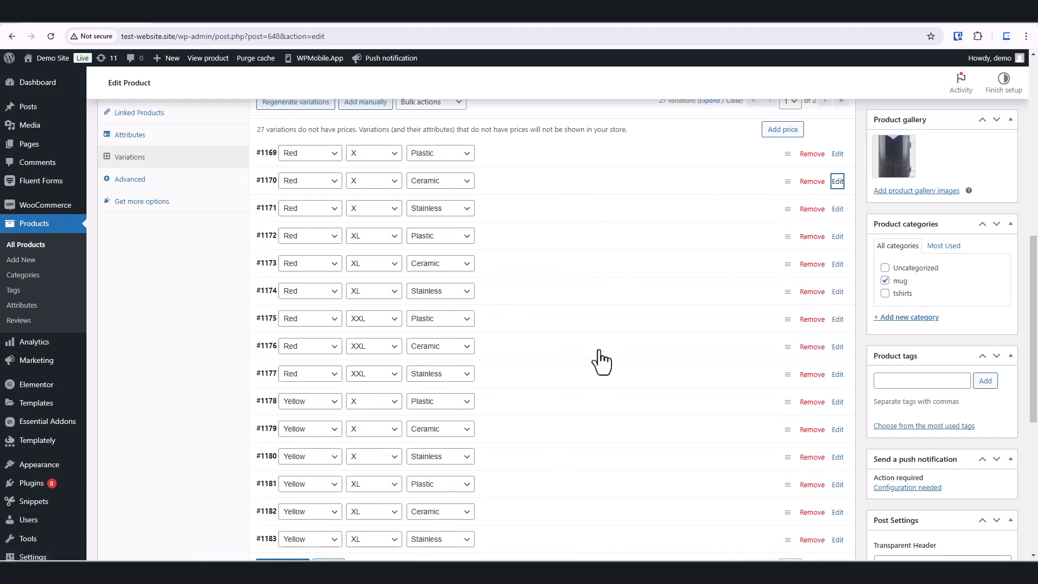
Step: Expand variation #1171 and set its variation image to the face-painted mug picture from the media library
click(837, 209)
click(306, 288)
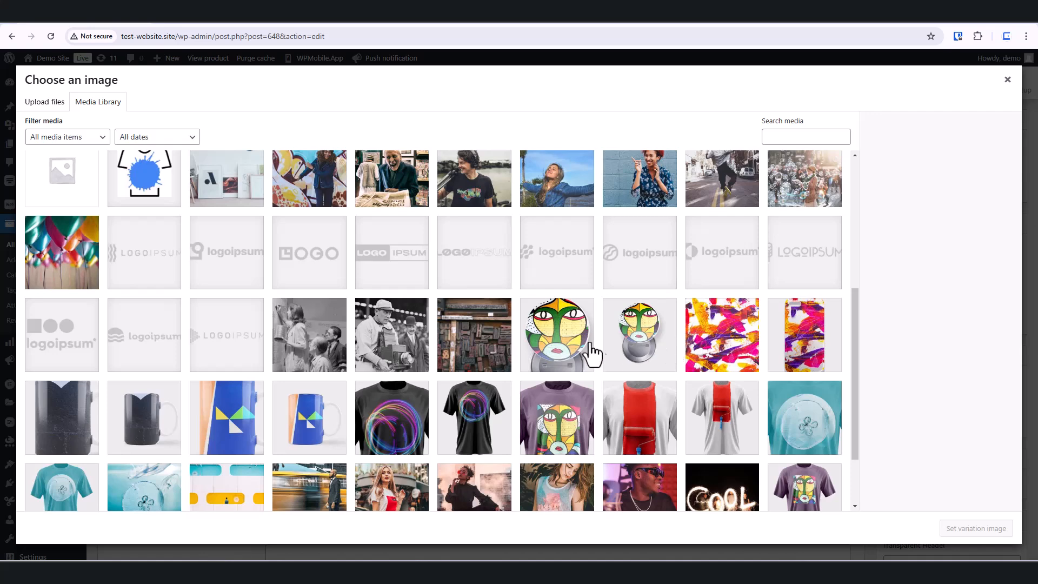
click(589, 346)
click(981, 531)
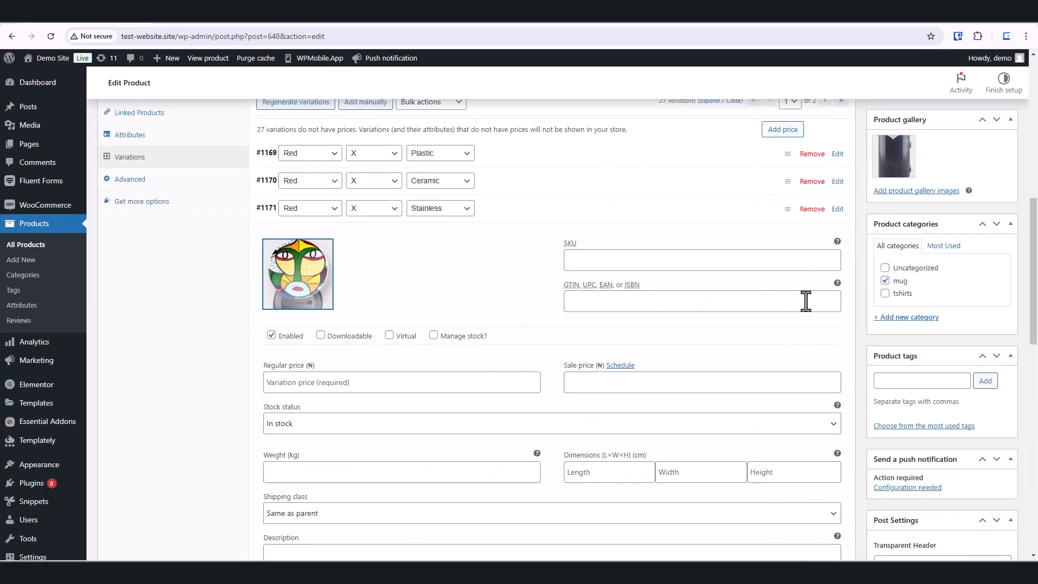
Step: Collapse variation #1171, expand variation #1172 and enter 30 as its regular price
click(837, 208)
click(838, 236)
click(331, 409)
text(30)
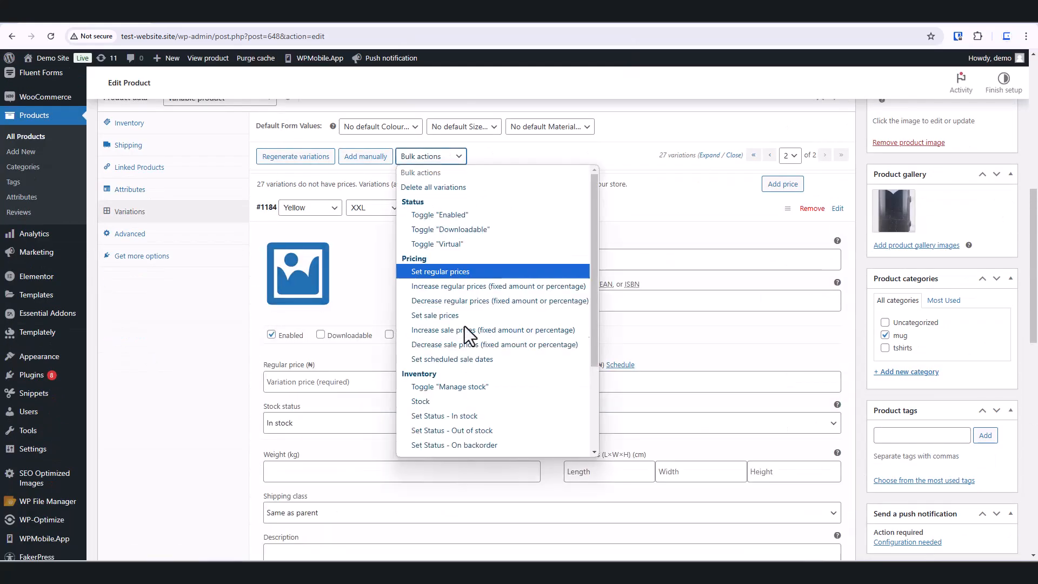
Step: Enter 35 as a variation's regular price and confirm it
click(455, 271)
text(35)
key(Return)
Step: Review the expanded variations' images and regular prices down the list, then save the variation changes
scroll(668, 288, down, 20)
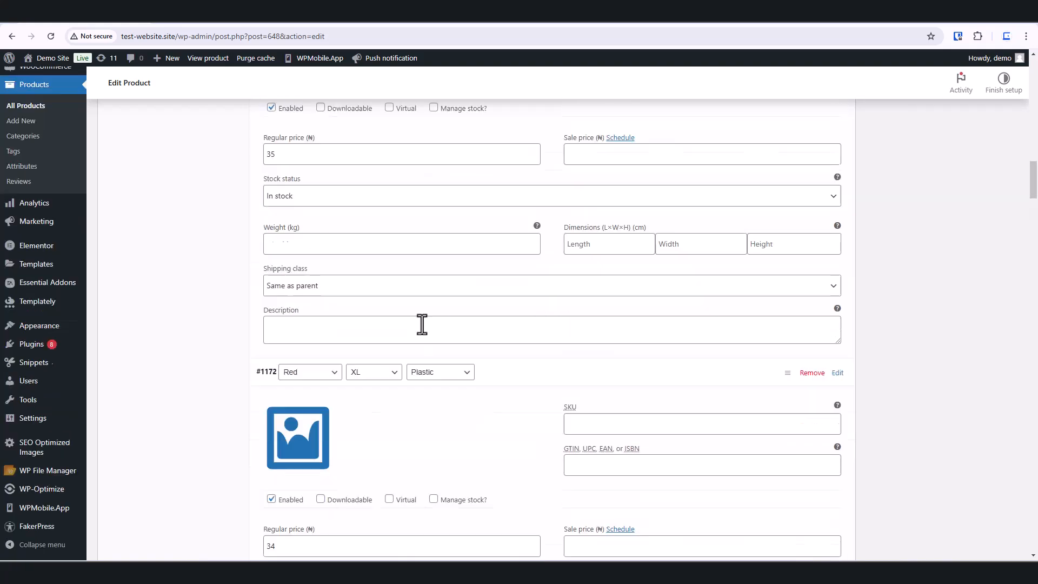
drag(270, 355, 291, 360)
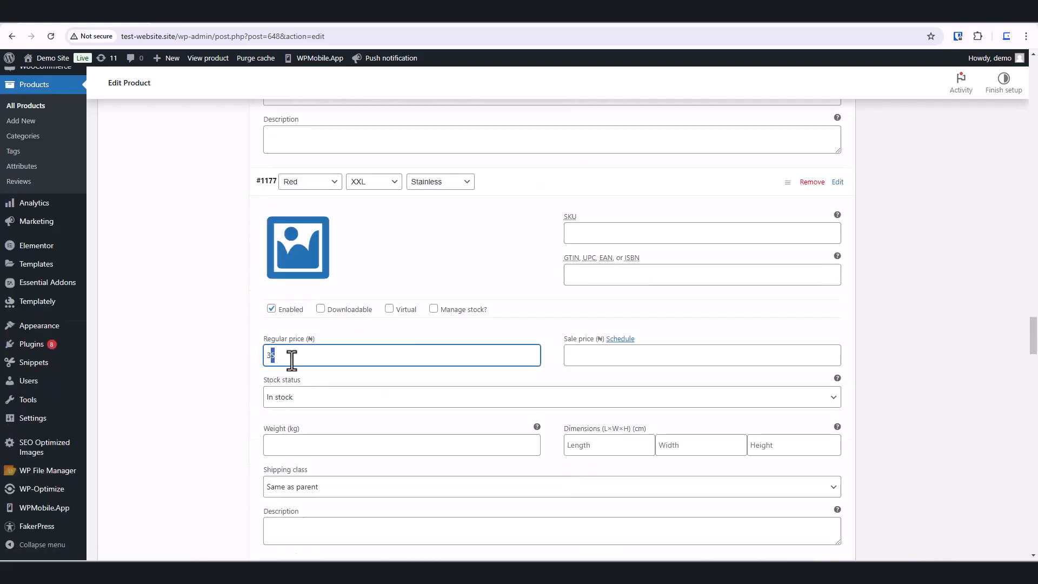
scroll(297, 414, down, 15)
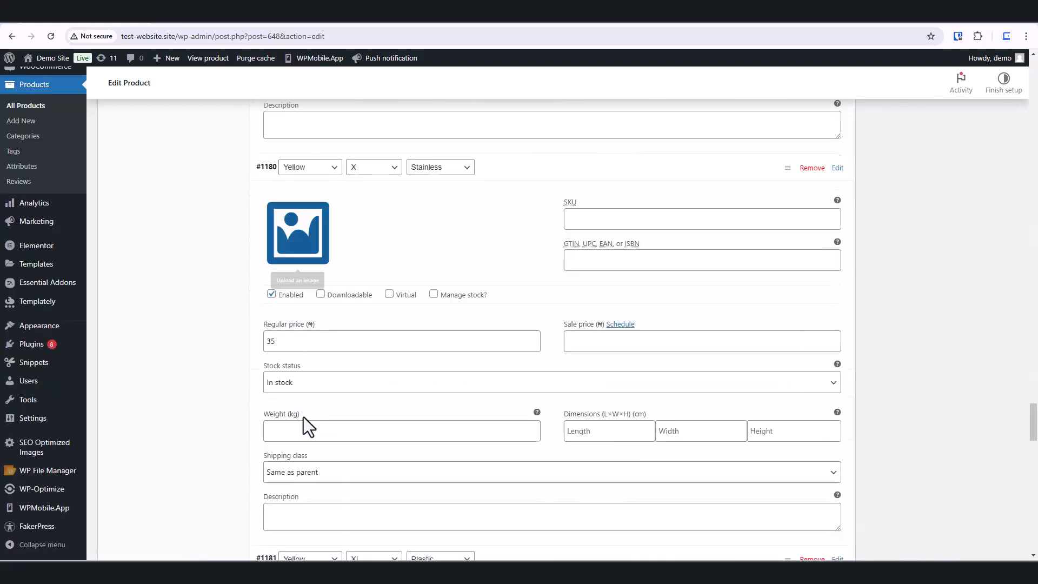
click(290, 335)
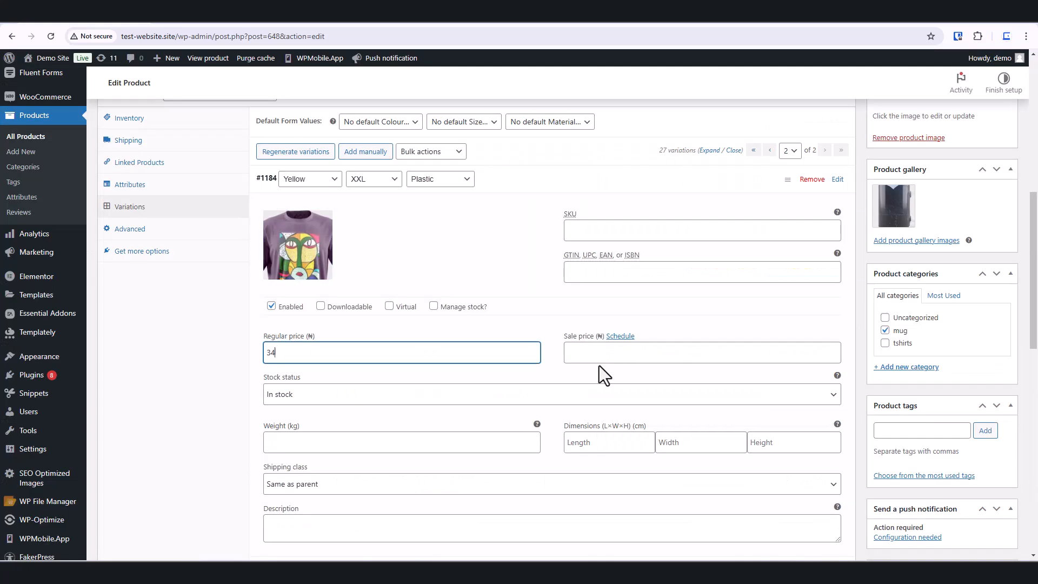
scroll(599, 366, down, 6)
click(837, 274)
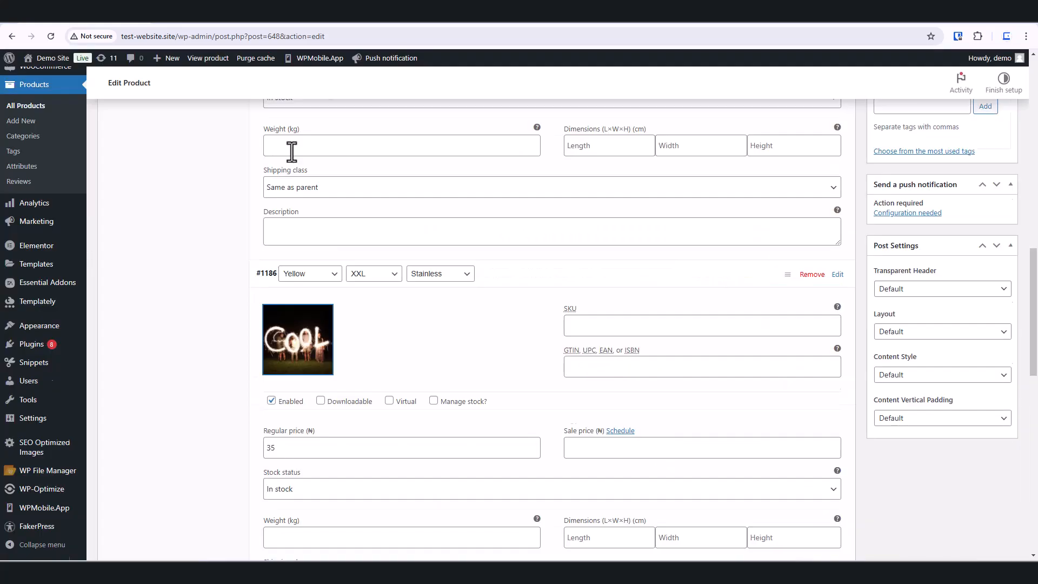
scroll(273, 339, down, 3)
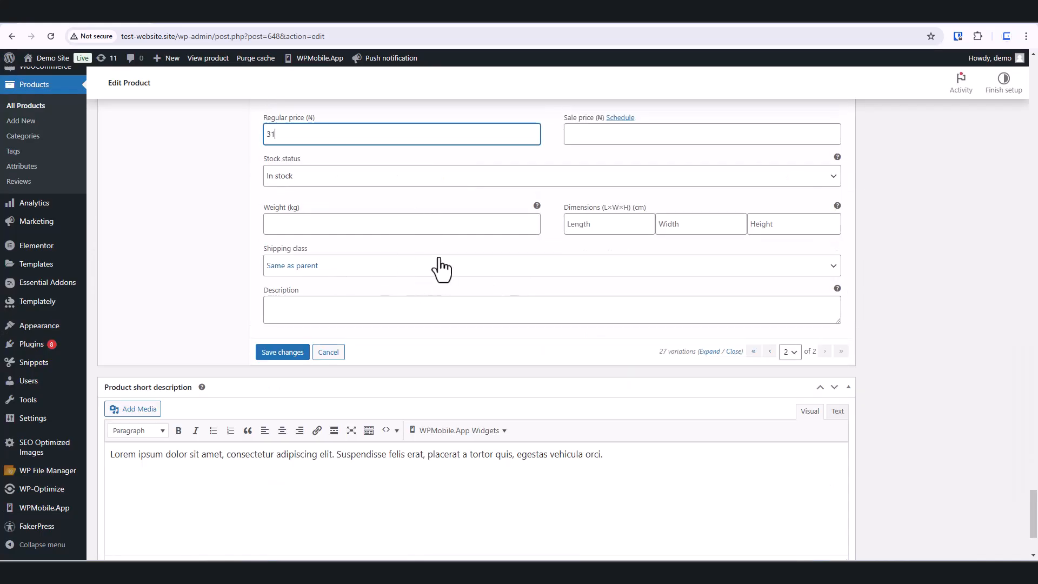
scroll(472, 305, up, 1)
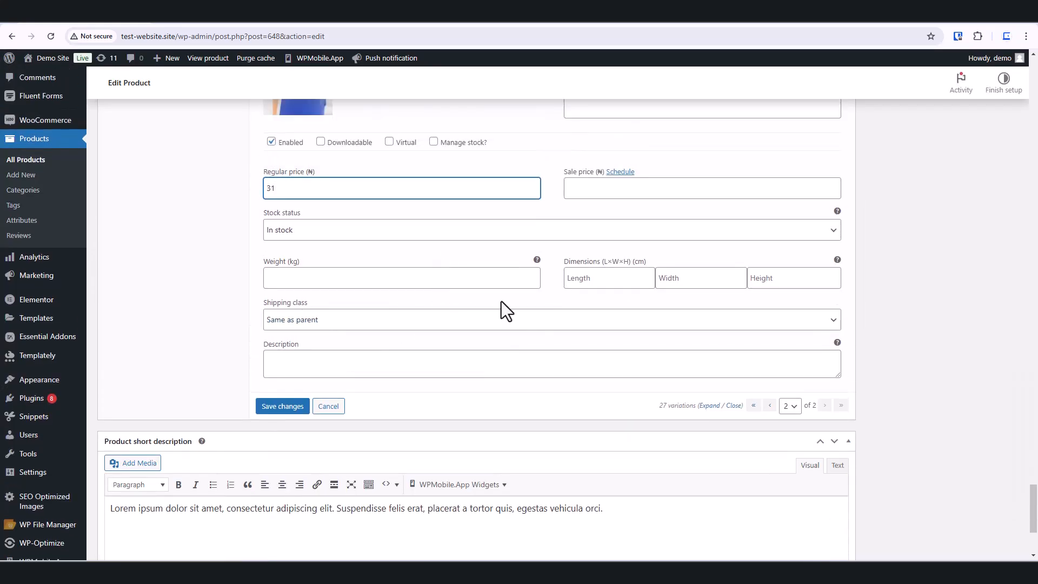
click(283, 411)
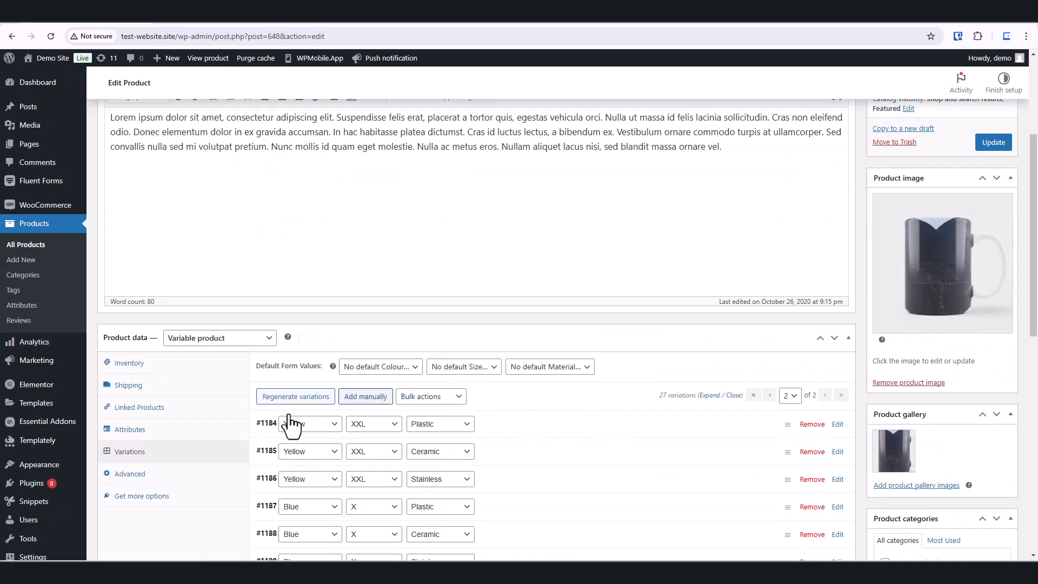
Step: Examine the Size and Color dropdowns on the storefront Phone Case Canvas product page, then return to the product editor
scroll(552, 472, down, 3)
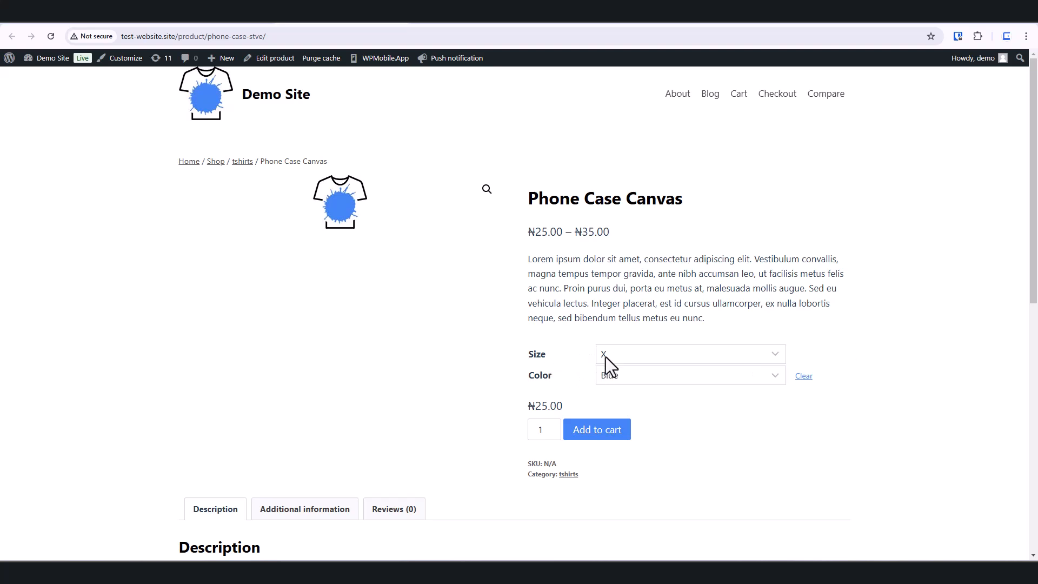
click(779, 353)
click(883, 327)
click(776, 353)
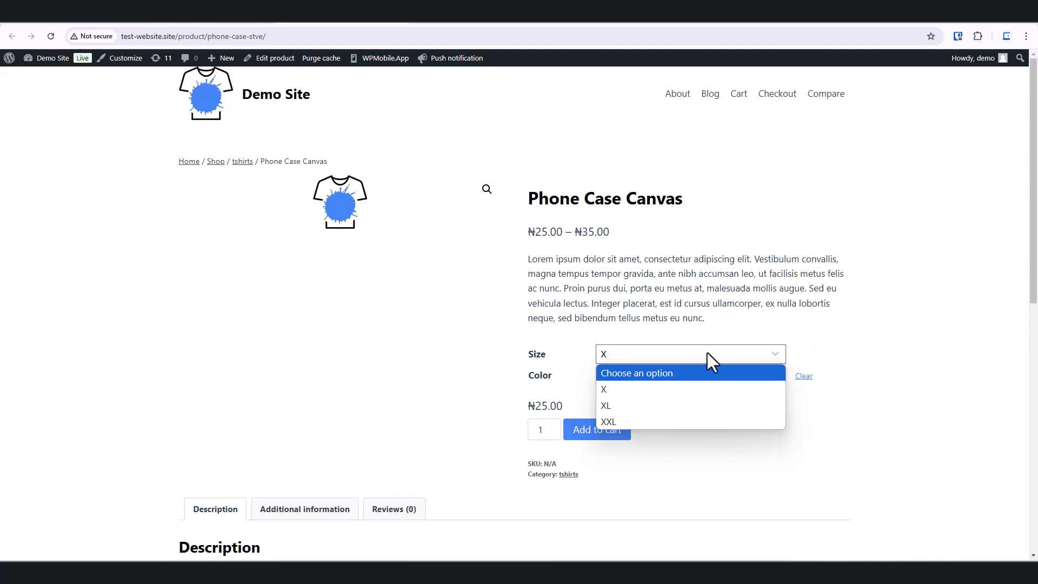
click(687, 372)
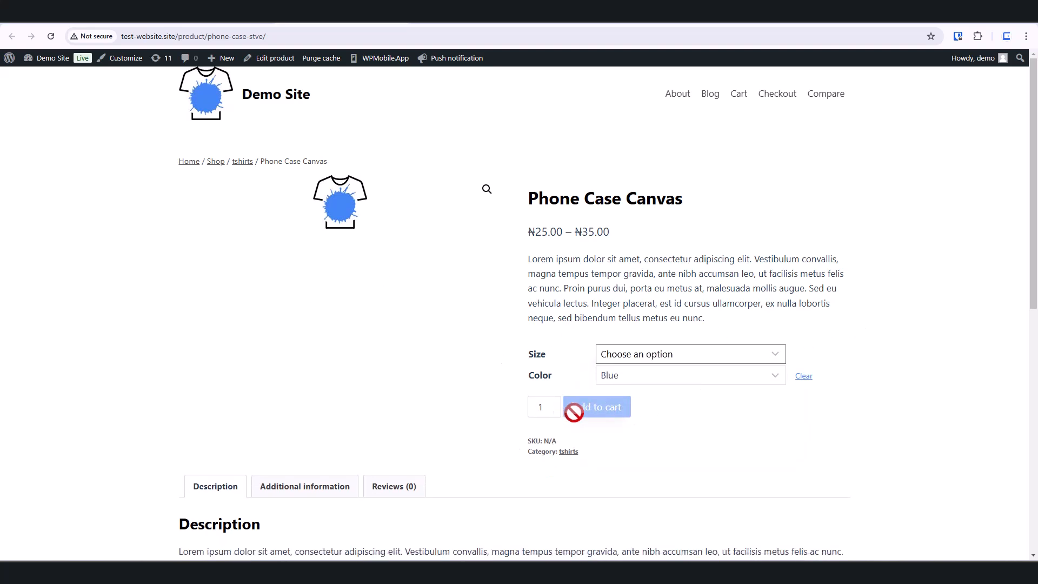
click(66, 16)
Step: Set the variations' default form values to Red colour and X size
click(412, 207)
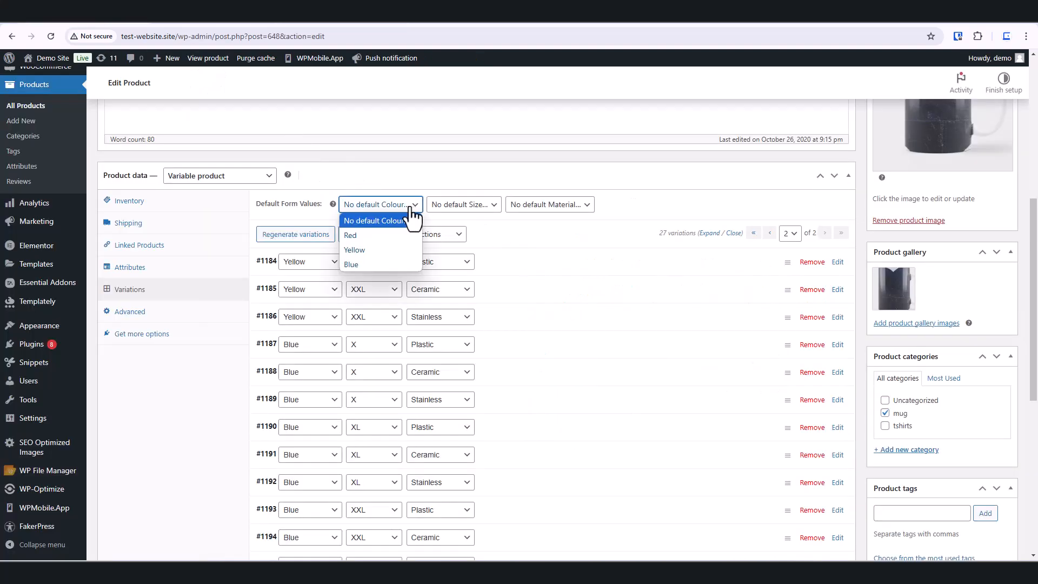
click(359, 235)
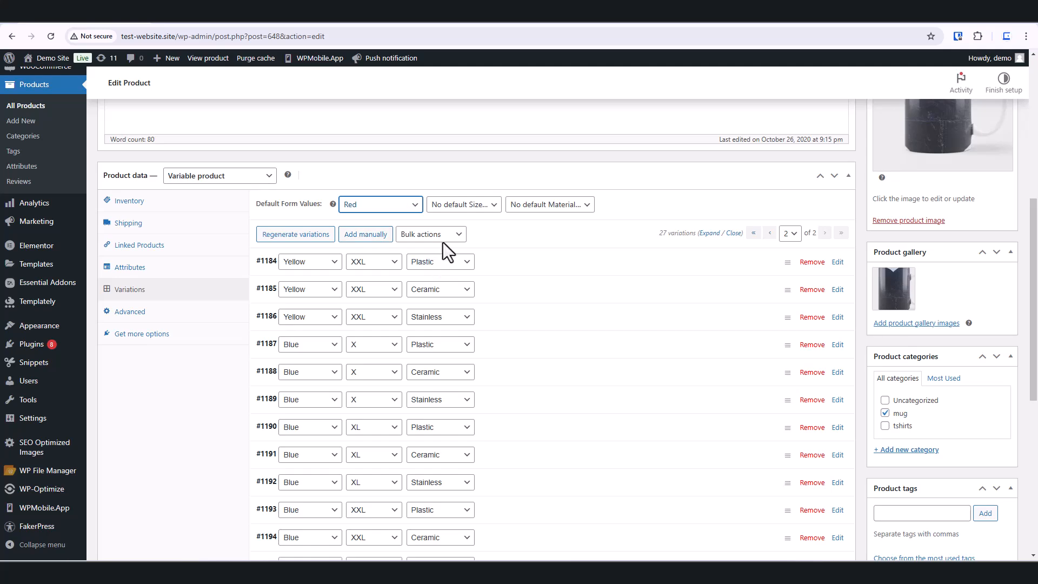
click(493, 212)
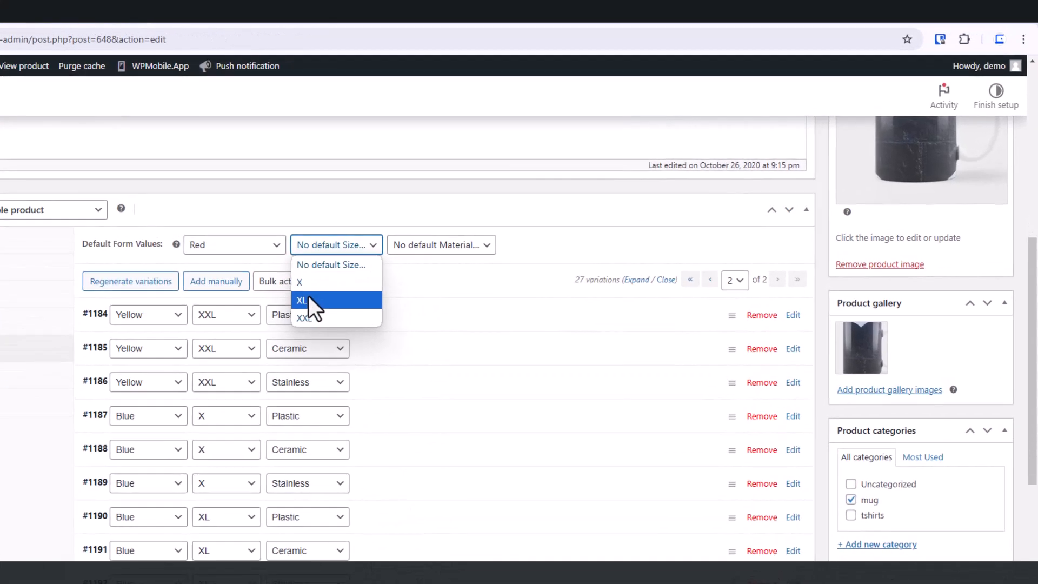
click(315, 283)
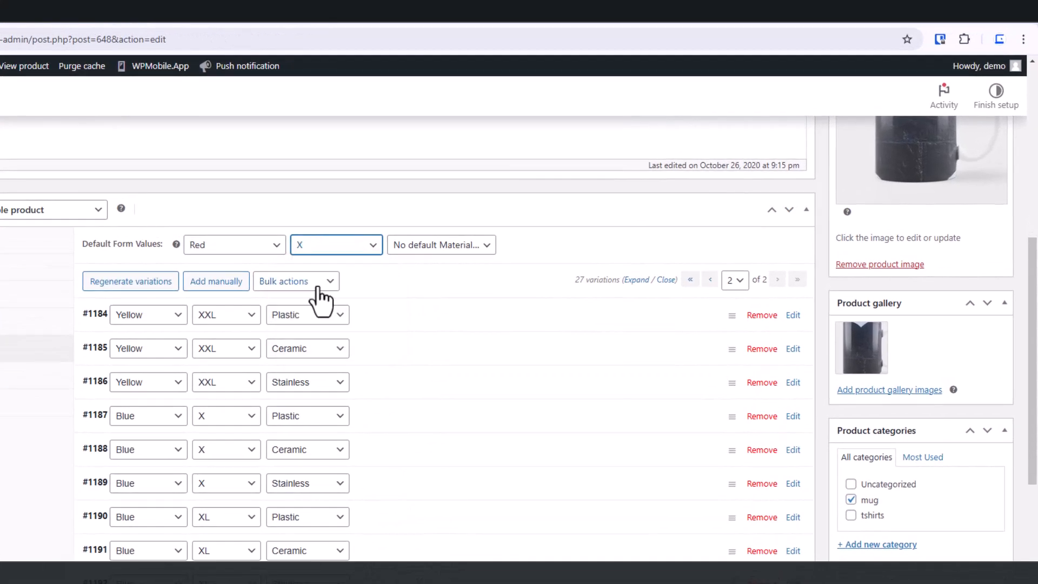
Step: Set the variations' default Material form value to Plastic
click(485, 248)
click(420, 282)
scroll(847, 315, down, 4)
scroll(429, 365, up, 6)
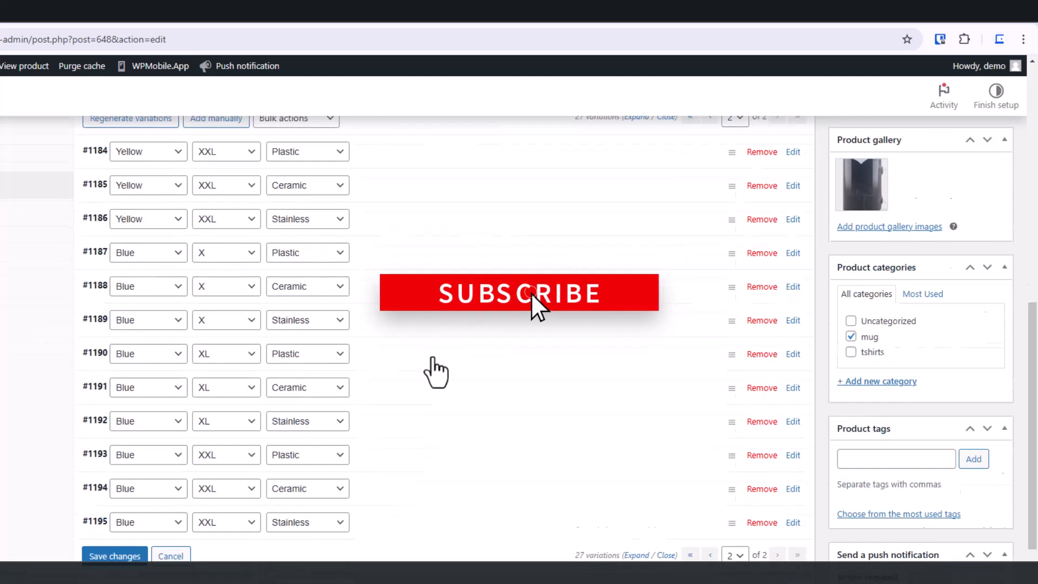
scroll(313, 435, up, 4)
scroll(335, 432, down, 7)
scroll(340, 430, up, 4)
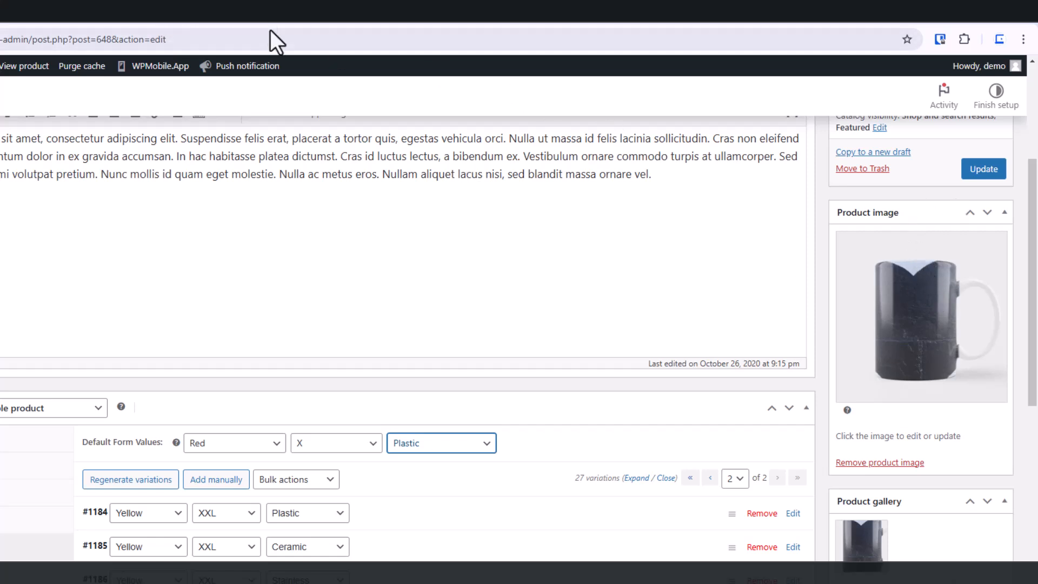
Step: Examine the storefront Phone Case Canvas product page and its Size and Color options
click(171, 15)
scroll(425, 459, down, 3)
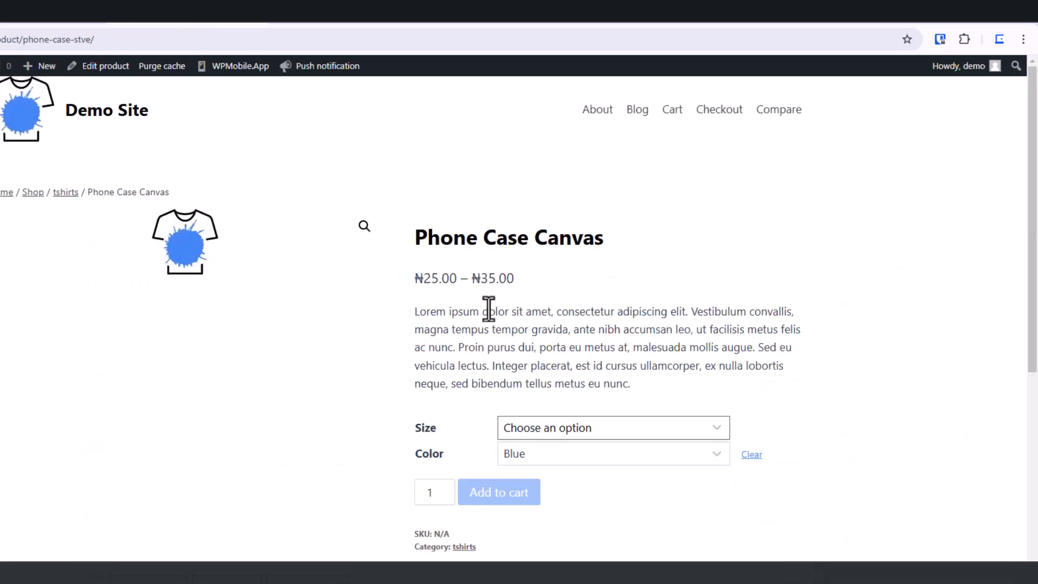
scroll(388, 417, down, 6)
scroll(346, 403, up, 6)
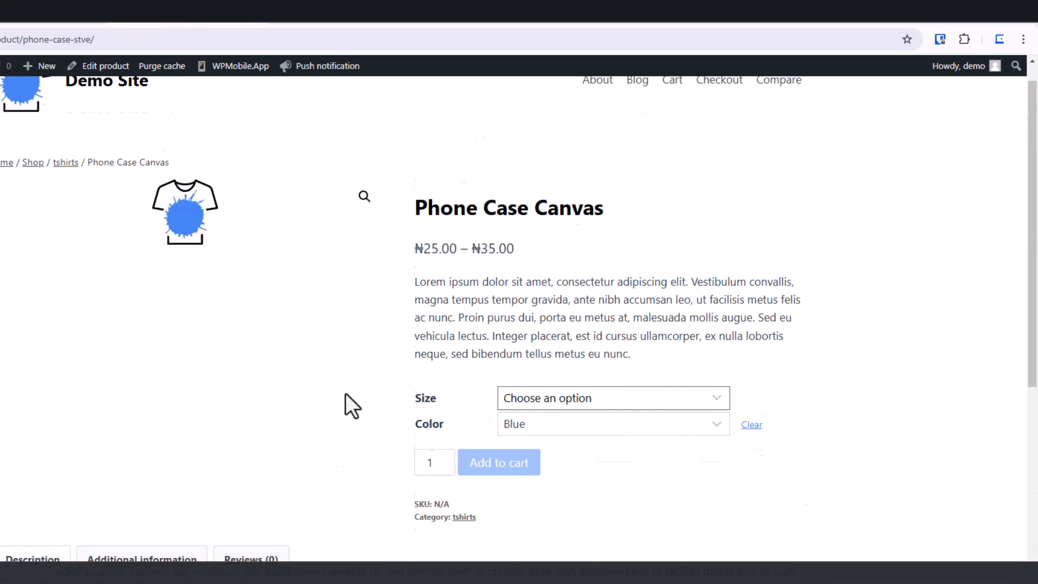
scroll(345, 394, up, 1)
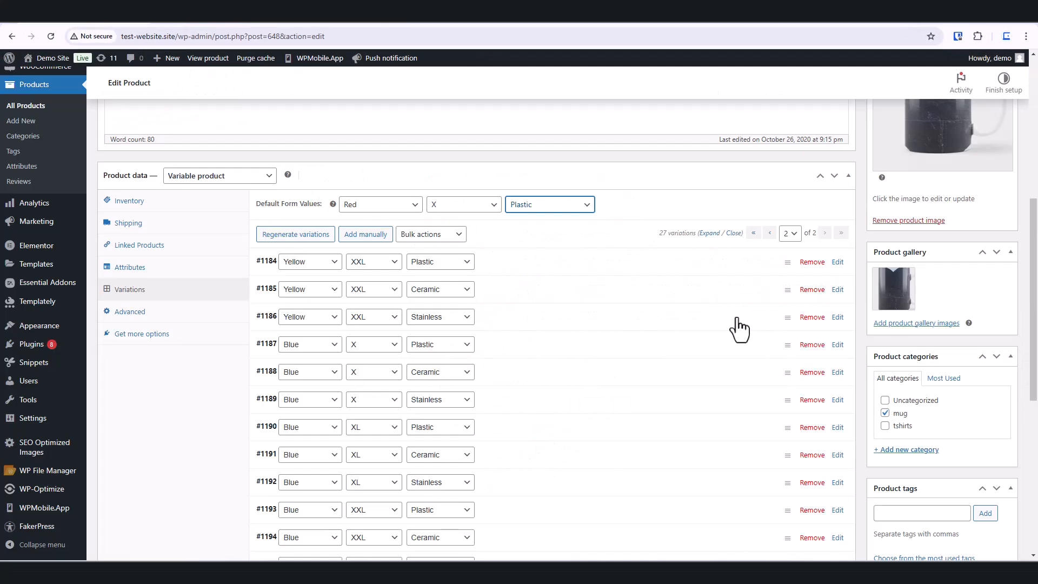
scroll(625, 331, up, 6)
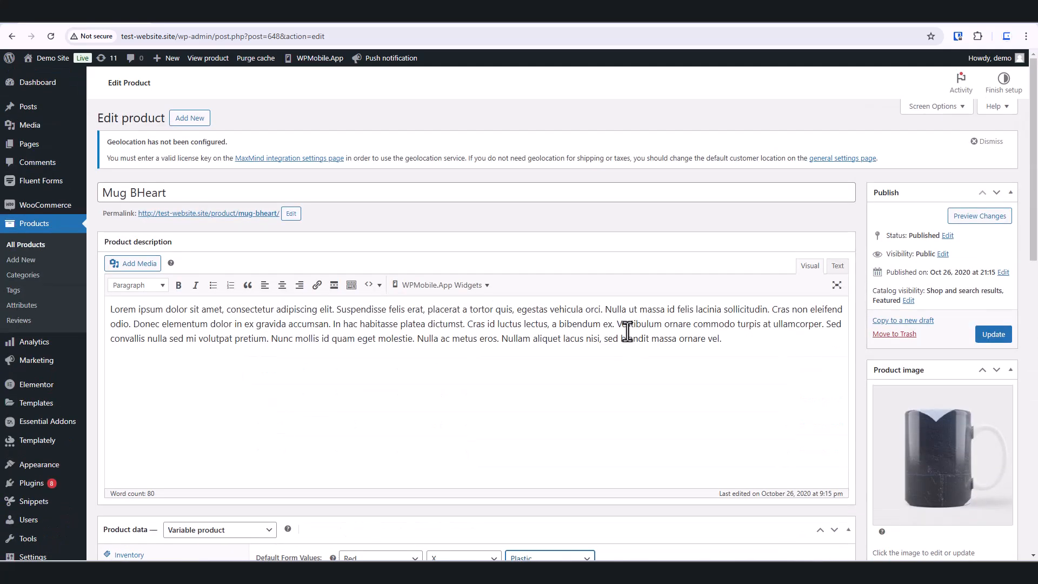
Step: Open the product's permalink in a new tab and view the Mug BHeart storefront page
right_click(233, 216)
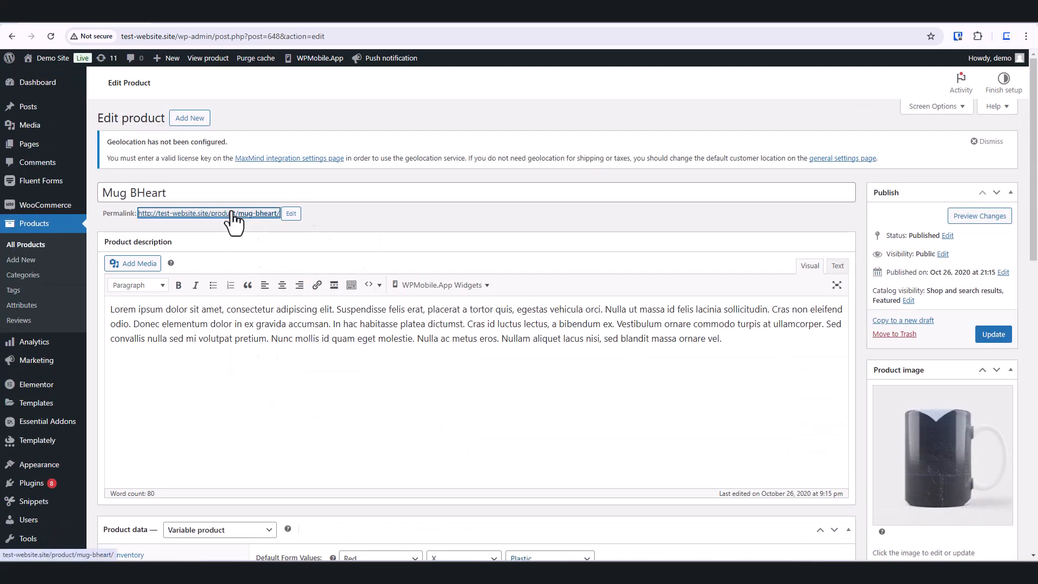
click(312, 232)
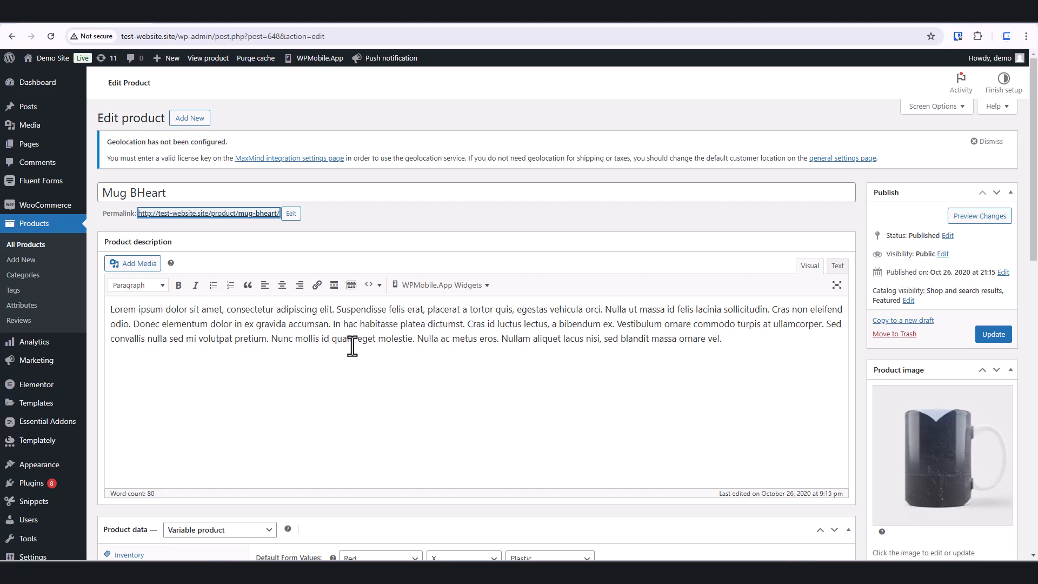
click(190, 21)
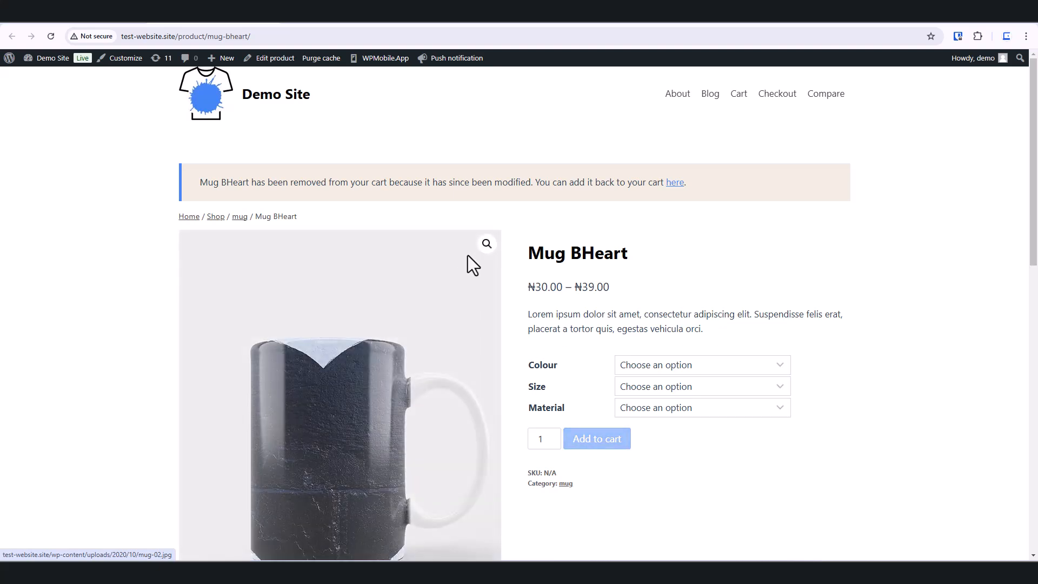
scroll(373, 303, down, 3)
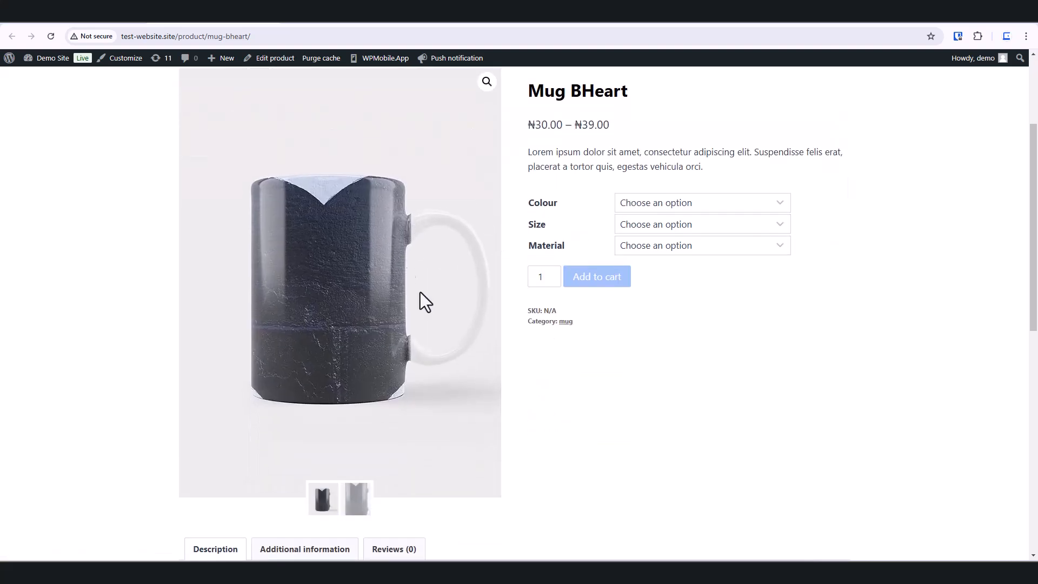
scroll(366, 533, down, 2)
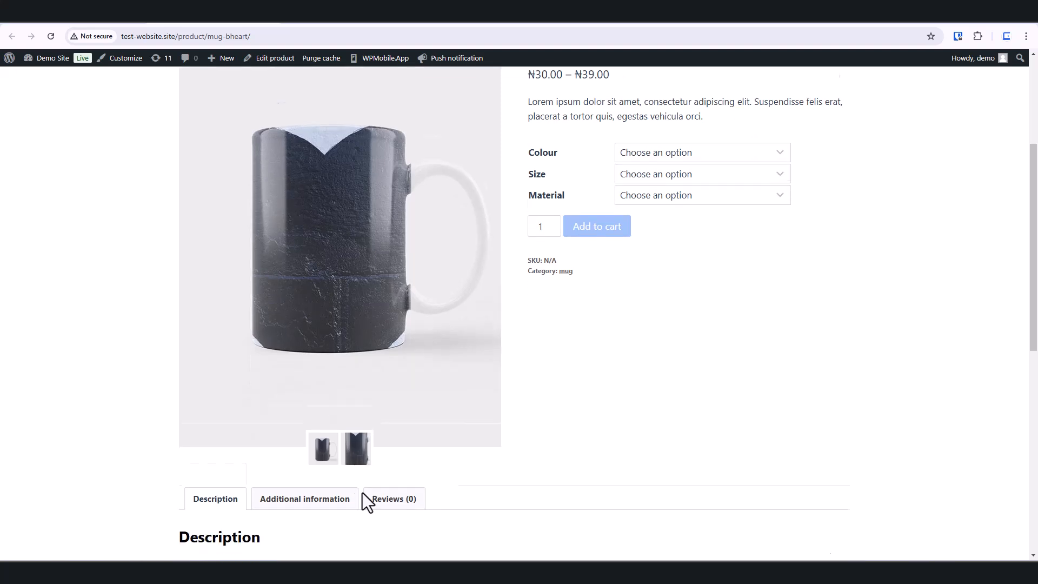
click(88, 16)
scroll(933, 441, down, 4)
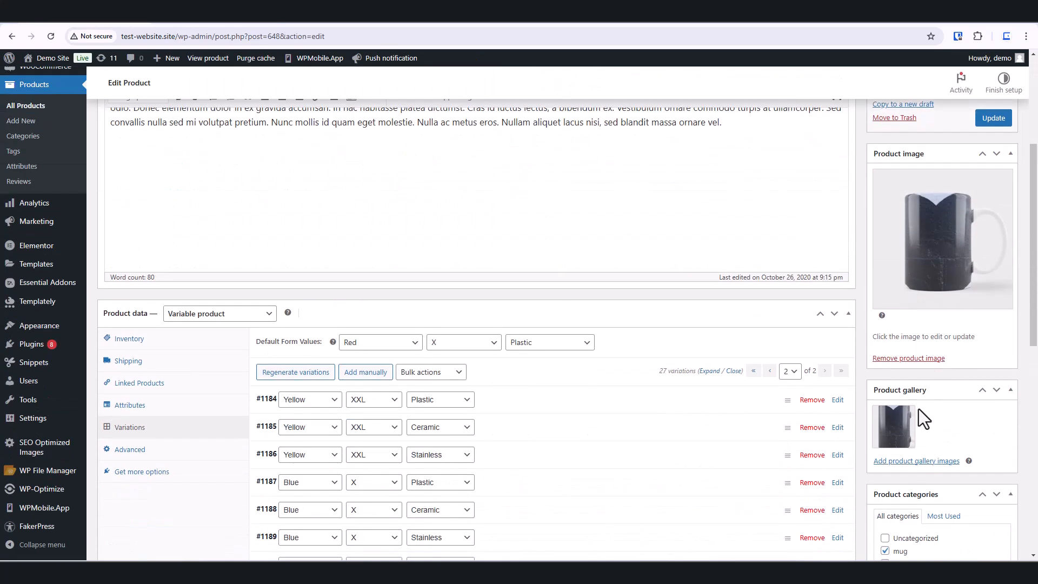
click(224, 22)
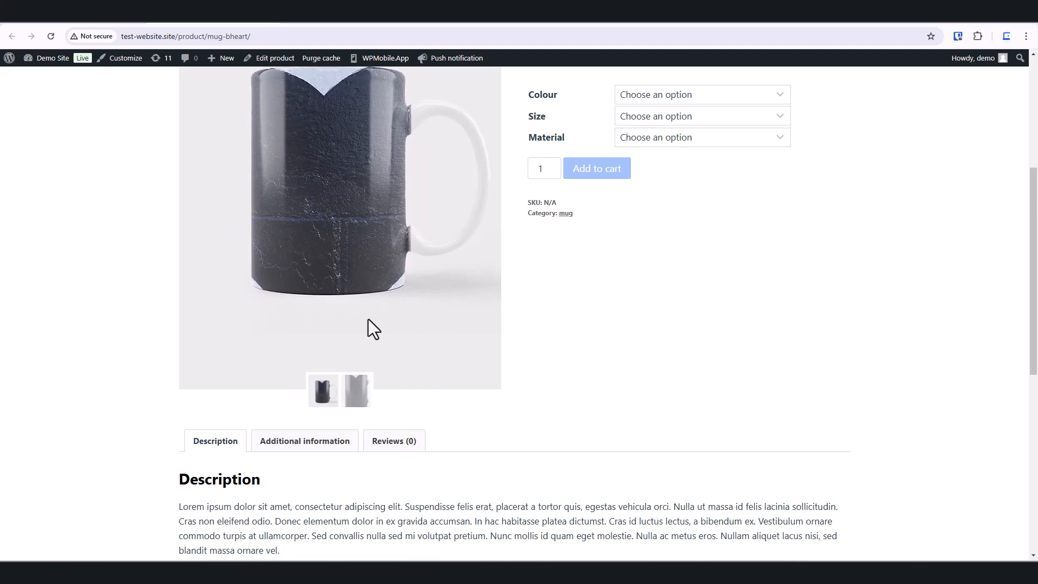
click(76, 21)
Step: Remove the image from the product gallery and update the product
mouse_move(912, 412)
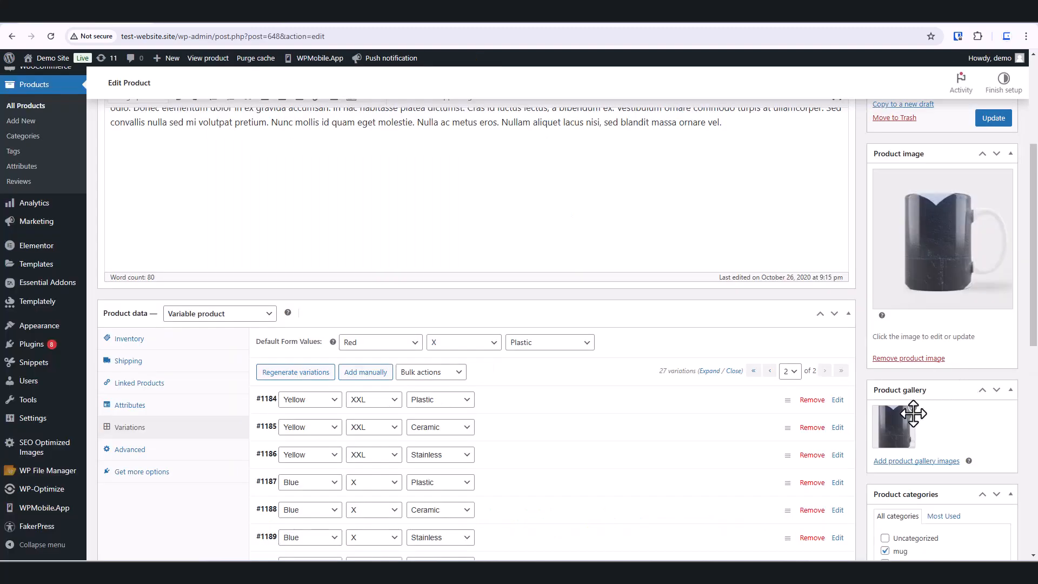
click(913, 410)
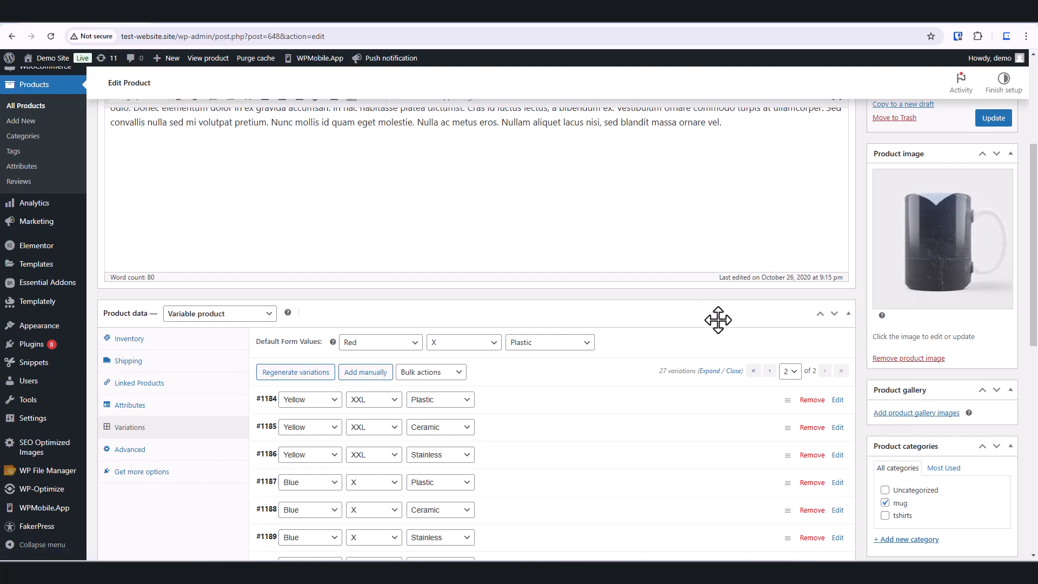
scroll(718, 317, up, 5)
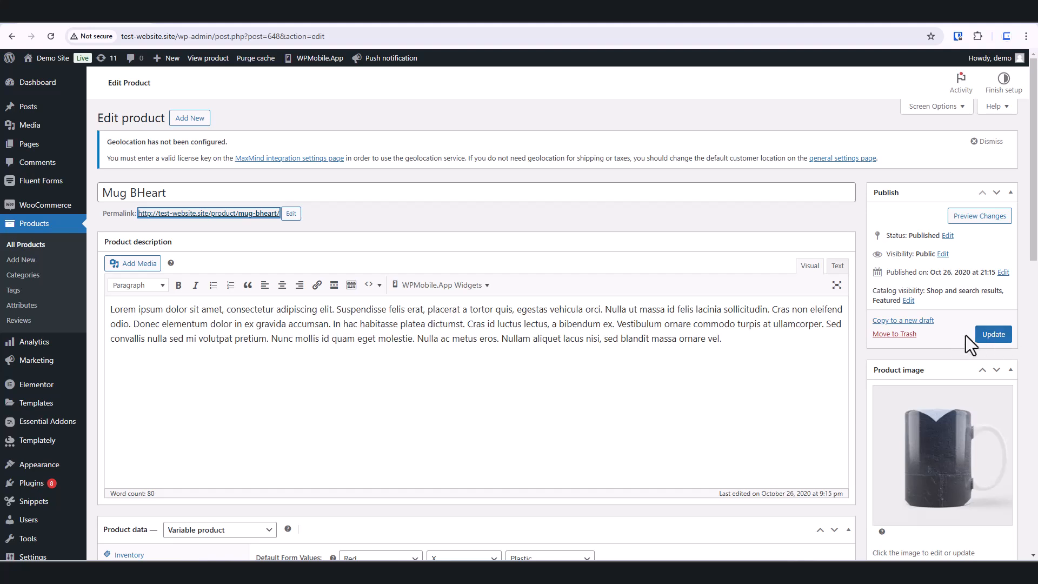
click(1005, 337)
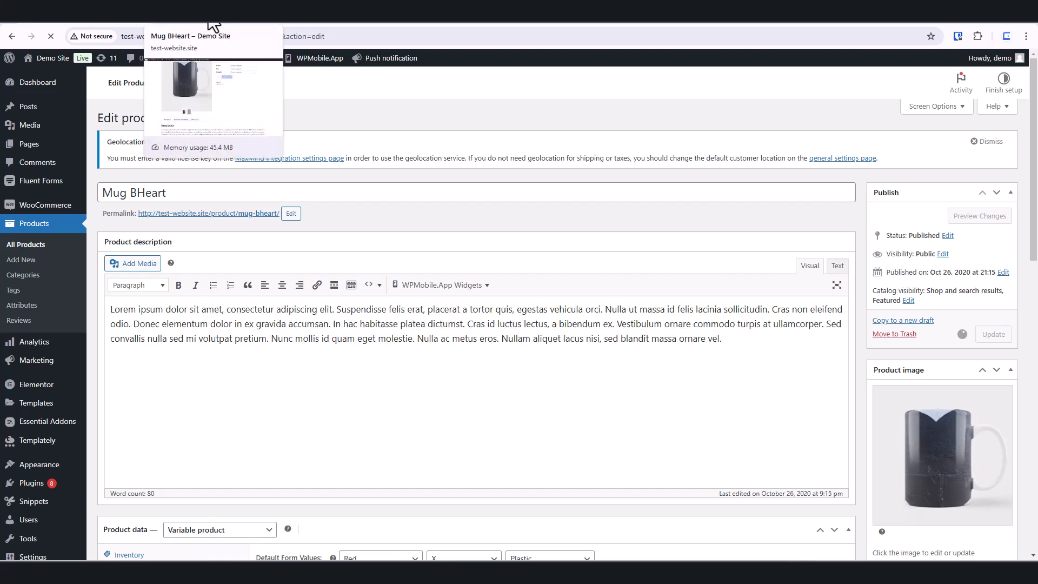
Step: Reload the Mug BHeart storefront page to check the preselected default options
click(213, 24)
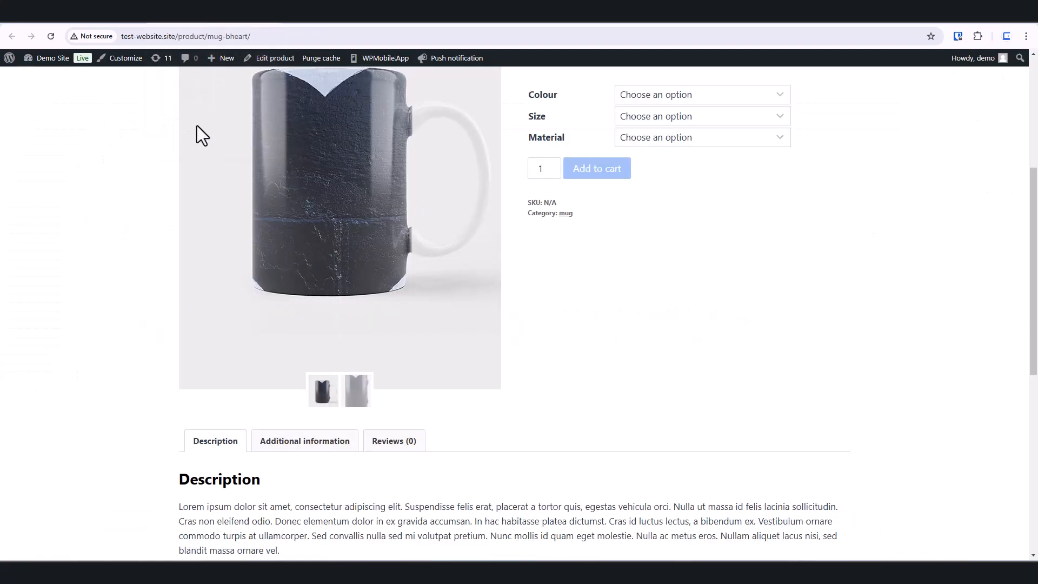
click(51, 36)
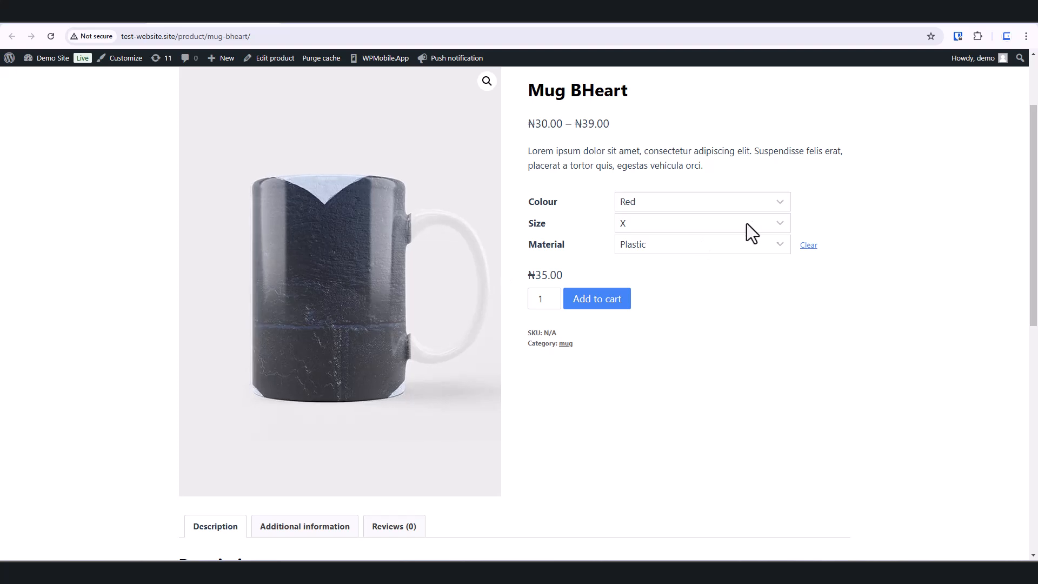
scroll(778, 235, up, 2)
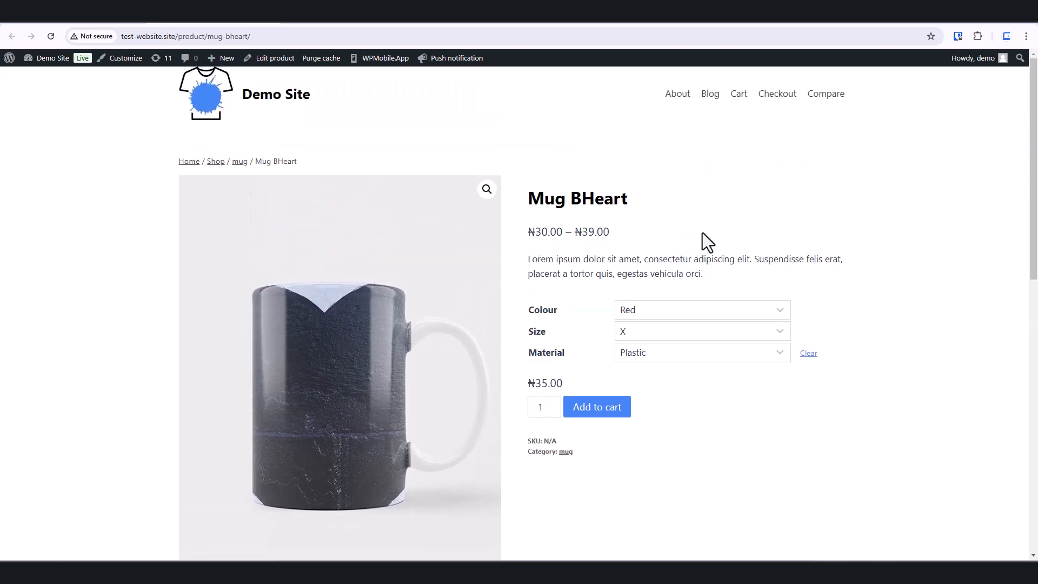
Step: Browse the storefront homepage and its featured products, opening the site in a new tab
click(342, 20)
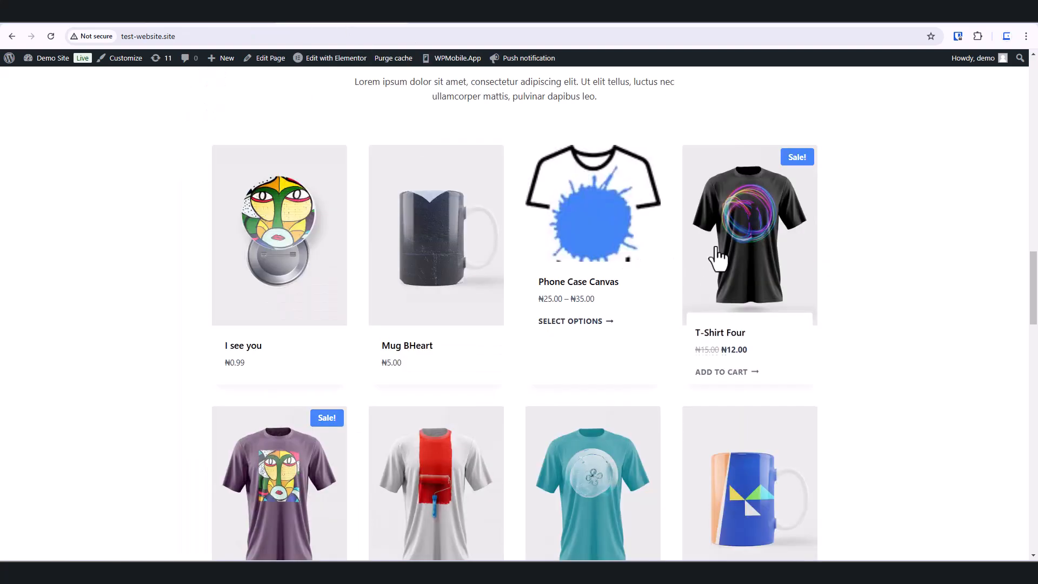
scroll(572, 346, down, 1)
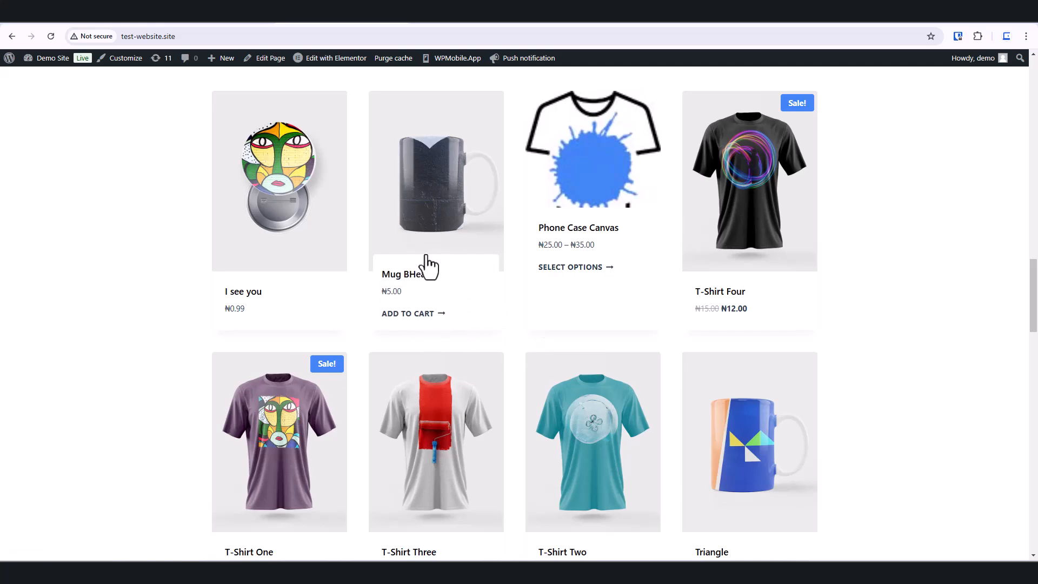
scroll(417, 257, up, 7)
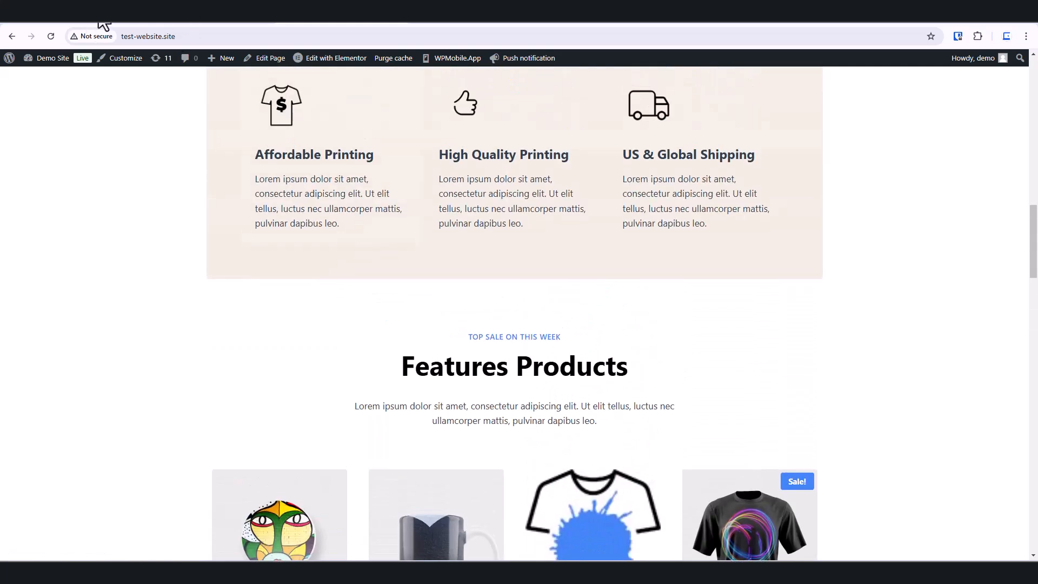
click(99, 21)
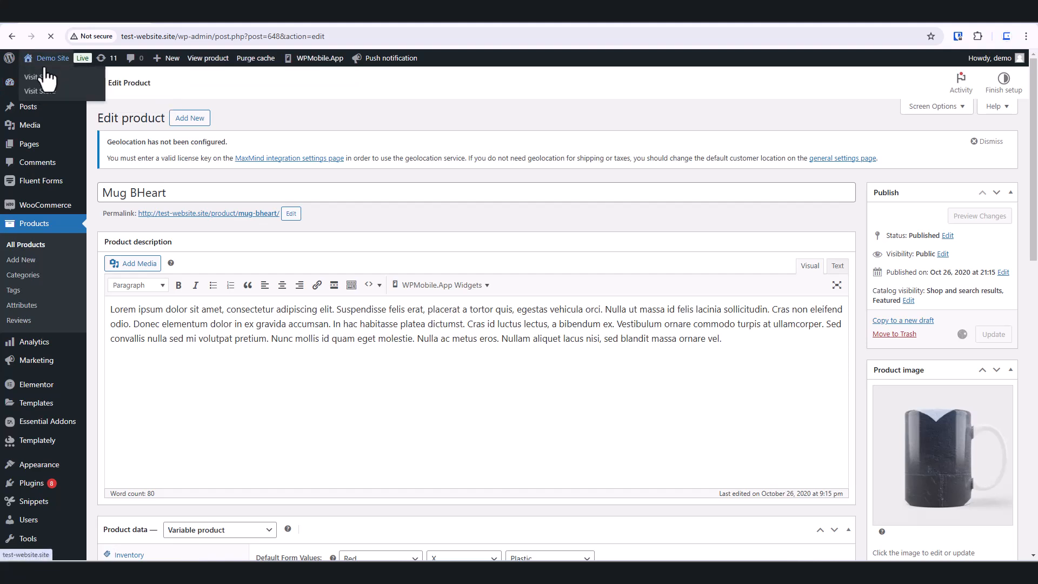
right_click(40, 77)
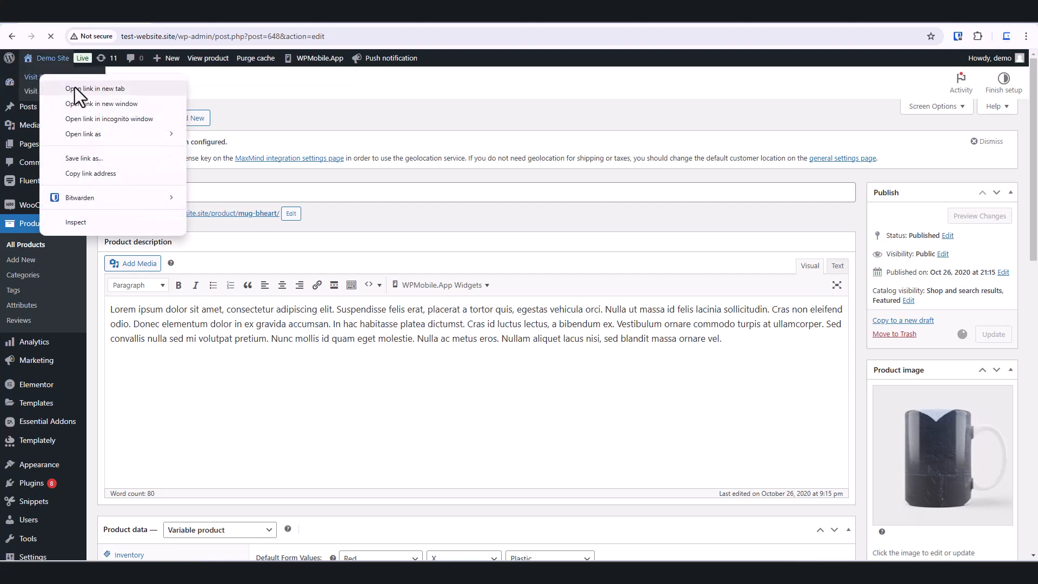
click(75, 87)
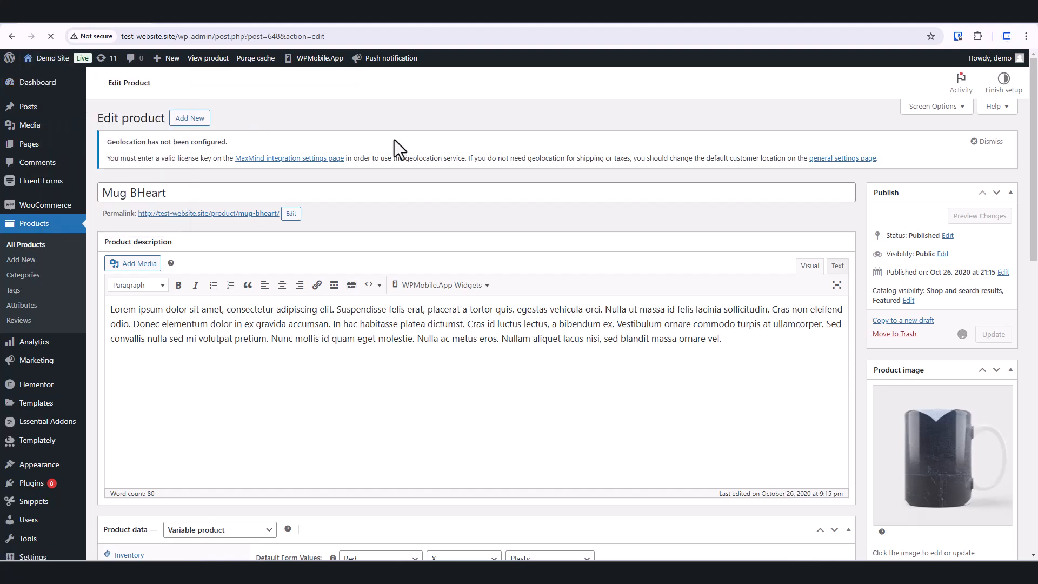
click(205, 23)
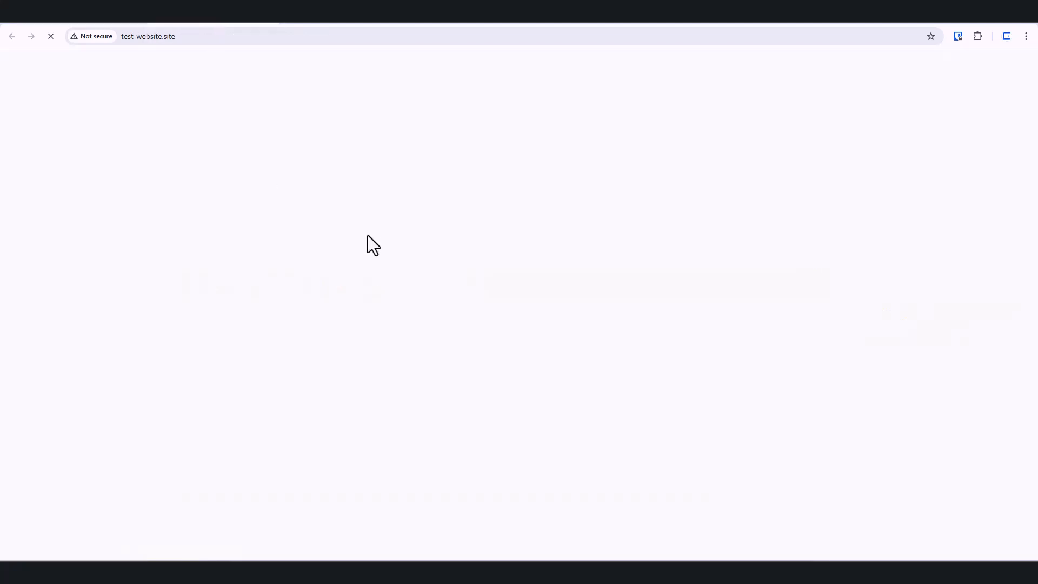
scroll(508, 292, down, 3)
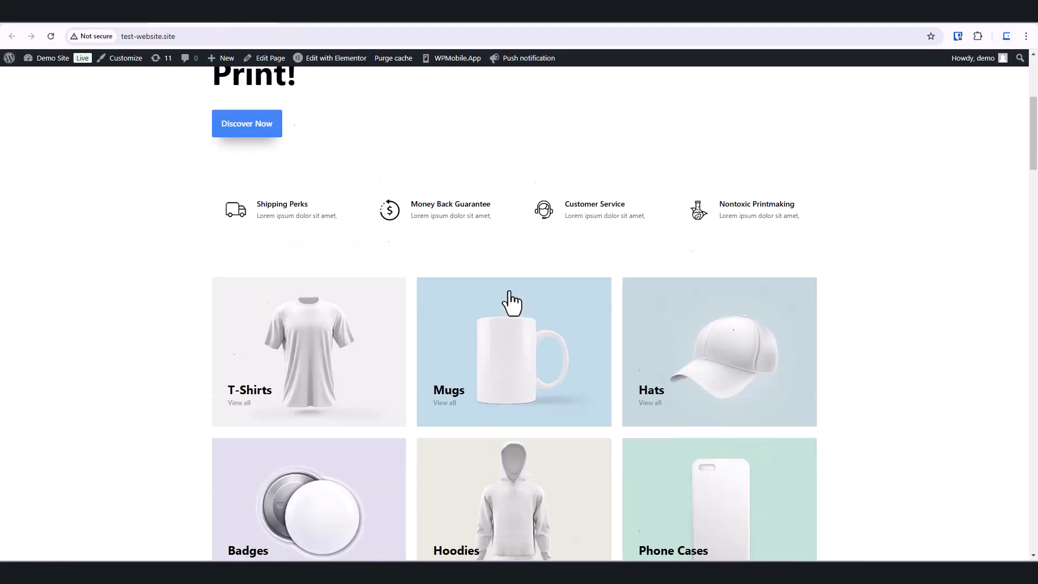
scroll(508, 295, down, 18)
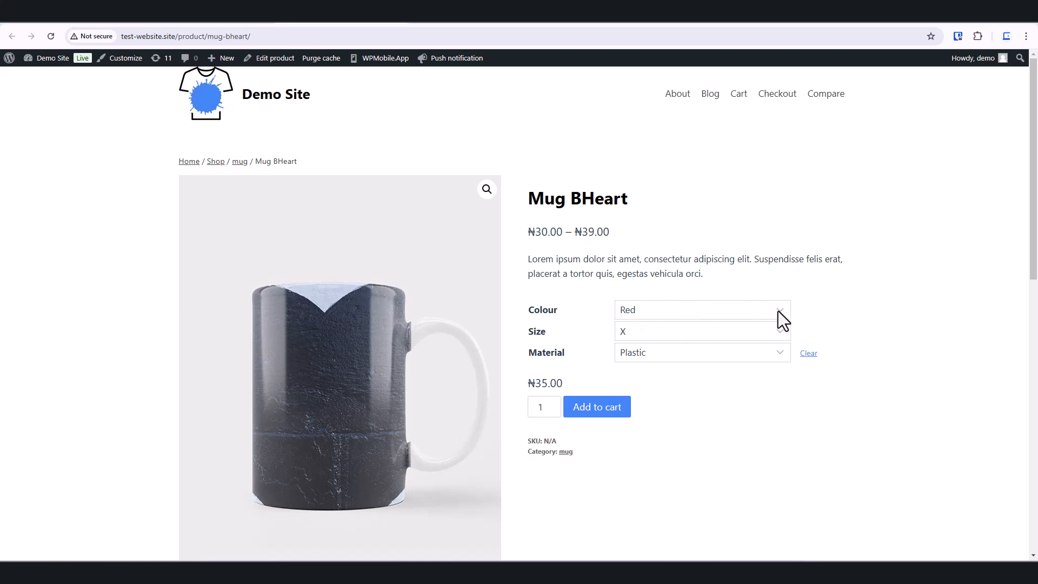
Step: Try different Colour, Size and Material combinations on the Mug BHeart page to check prices and images
click(778, 310)
click(660, 358)
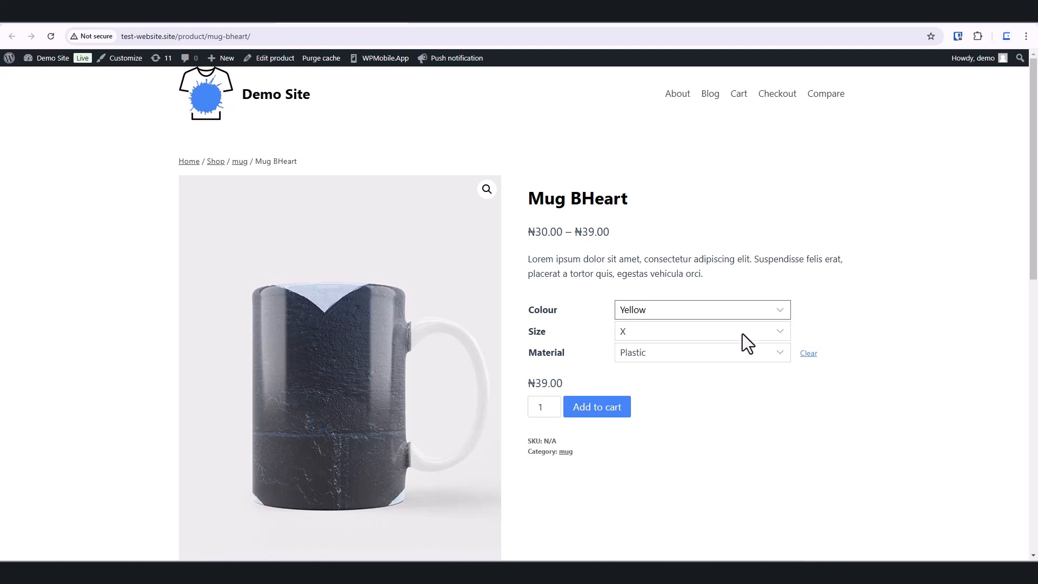
click(735, 353)
click(653, 423)
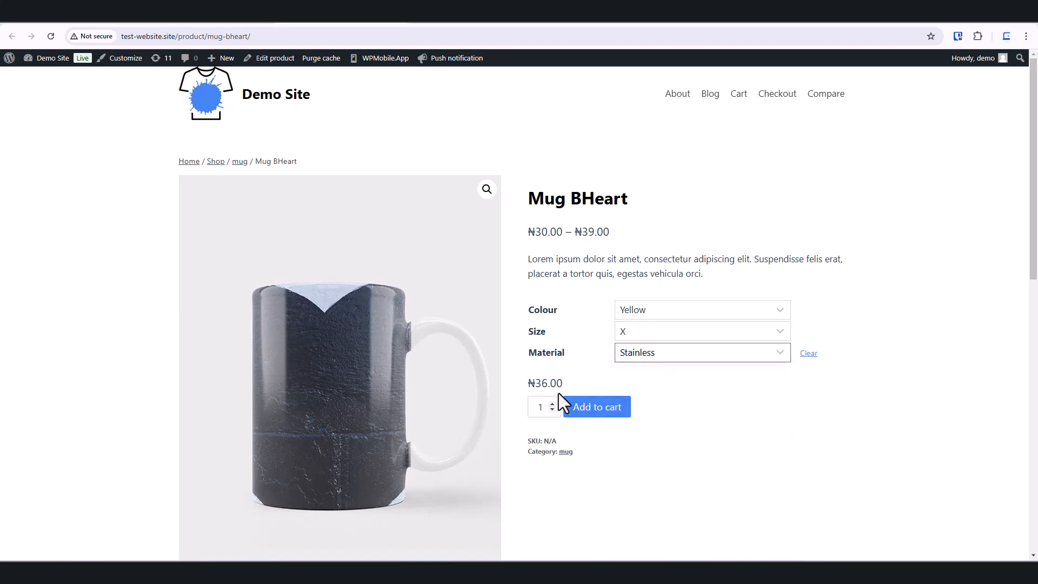
click(692, 332)
click(646, 380)
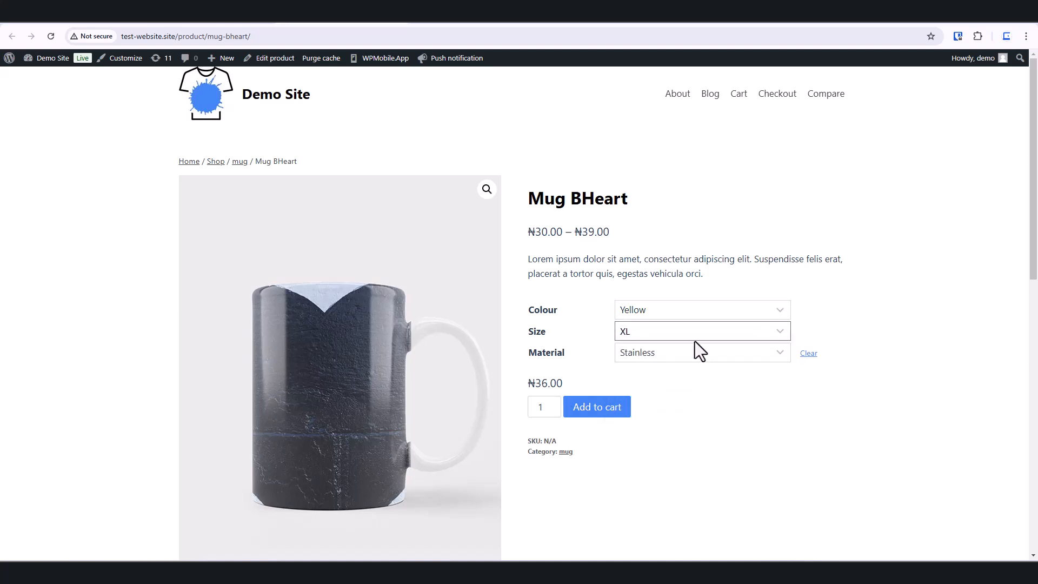
click(672, 335)
click(666, 397)
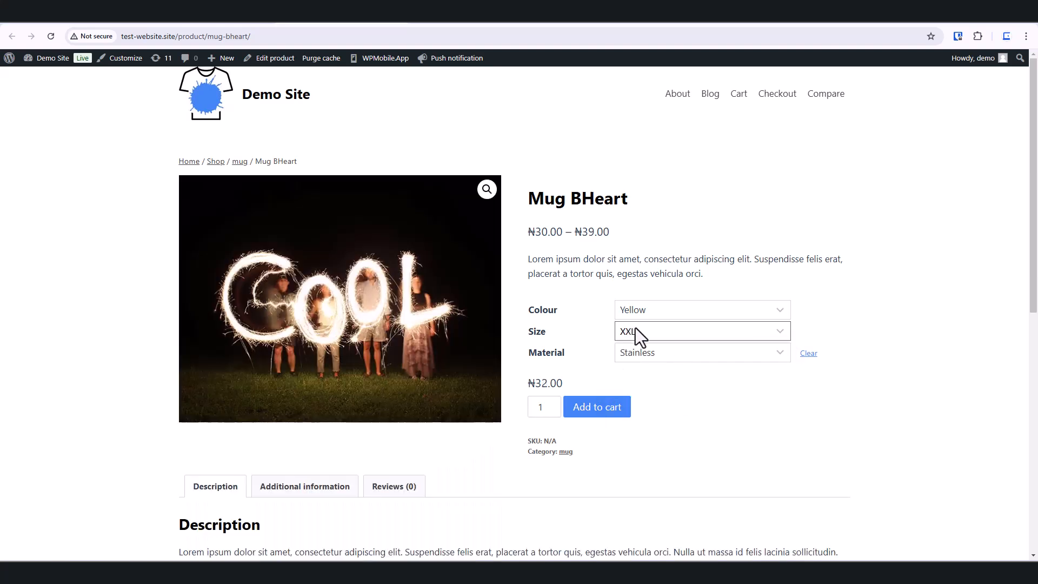
click(711, 352)
click(686, 404)
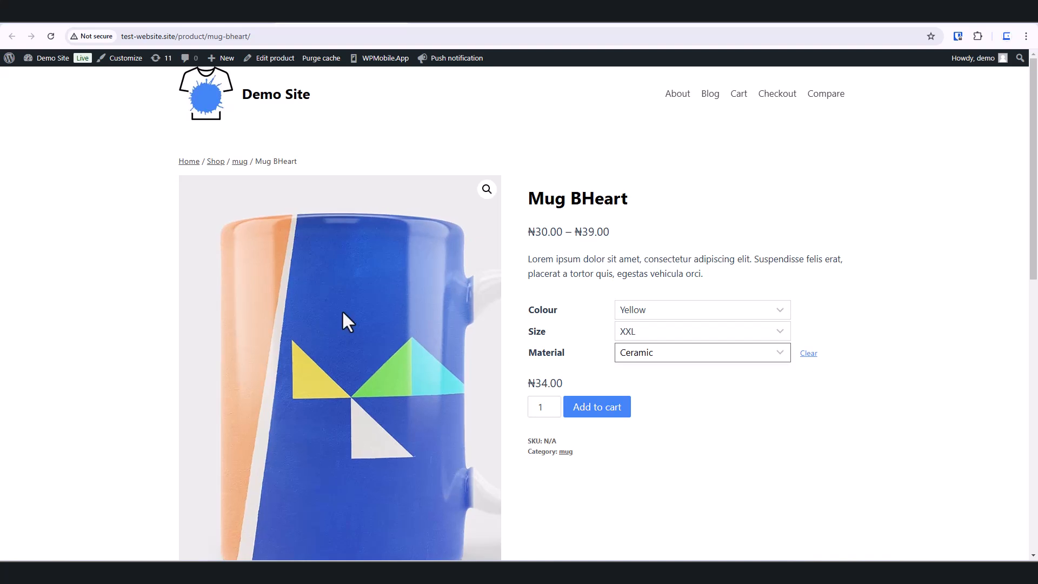
click(757, 331)
click(703, 383)
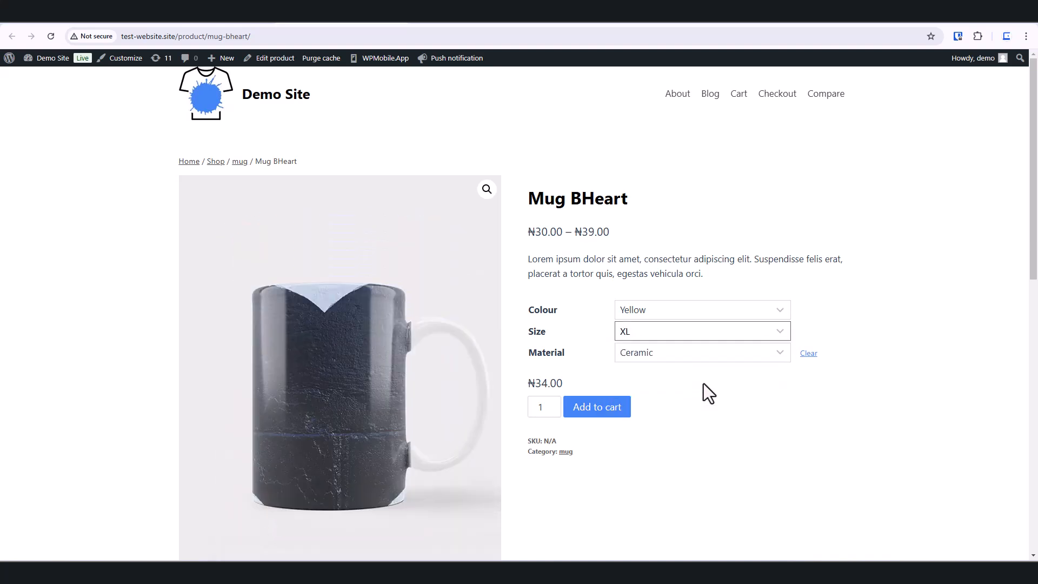
Step: Choose the Blue colour on the product page and review the variation's image
scroll(348, 392, down, 1)
click(709, 256)
click(706, 291)
click(713, 261)
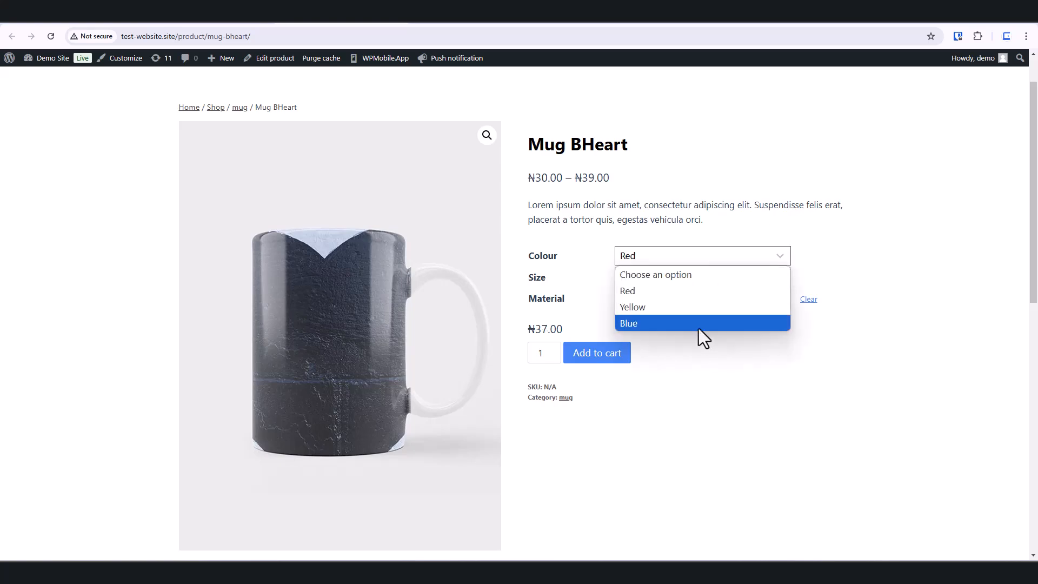
click(698, 326)
scroll(458, 391, down, 3)
scroll(510, 355, down, 2)
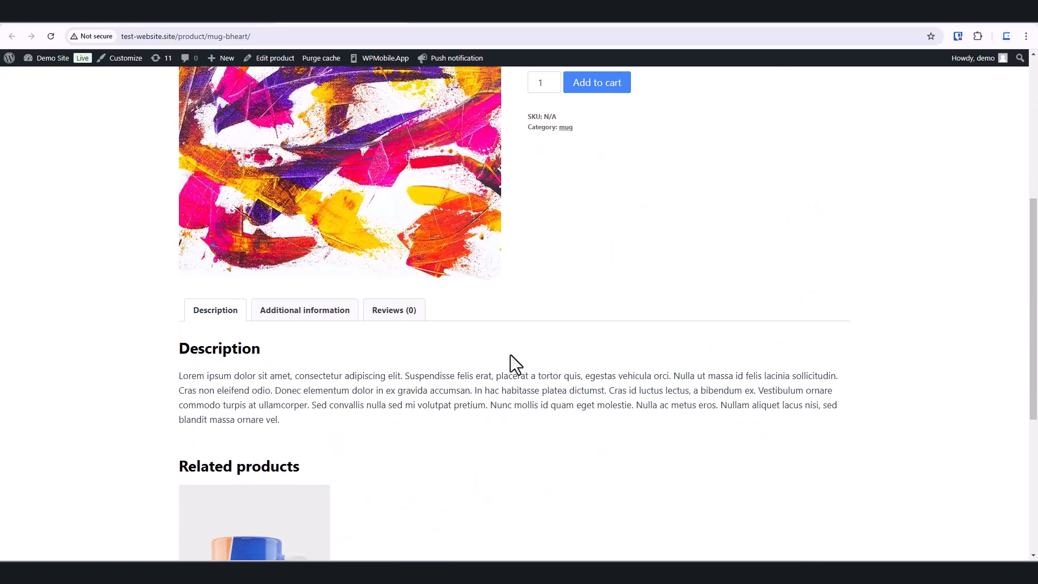
scroll(510, 355, up, 6)
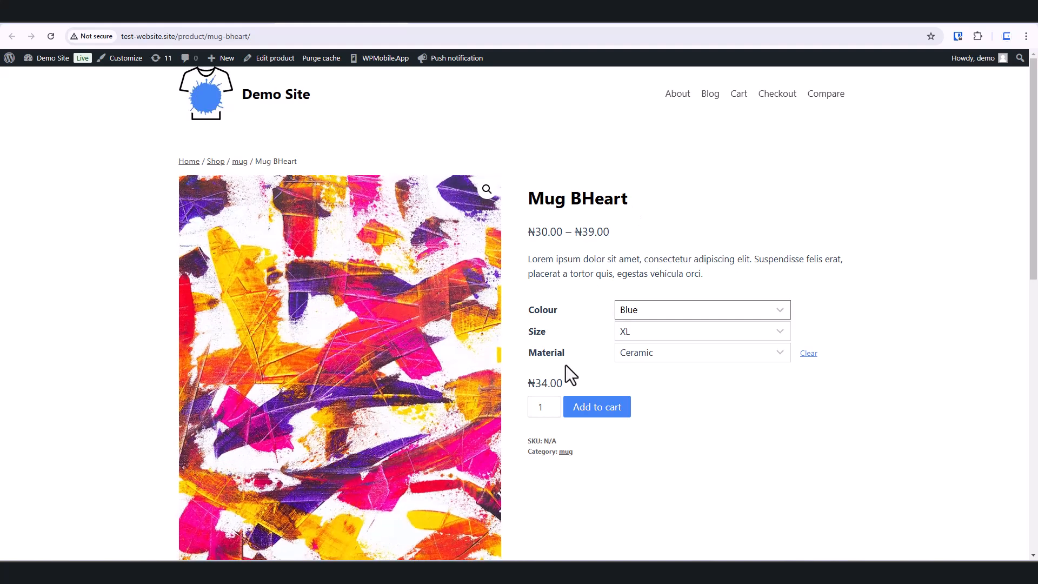